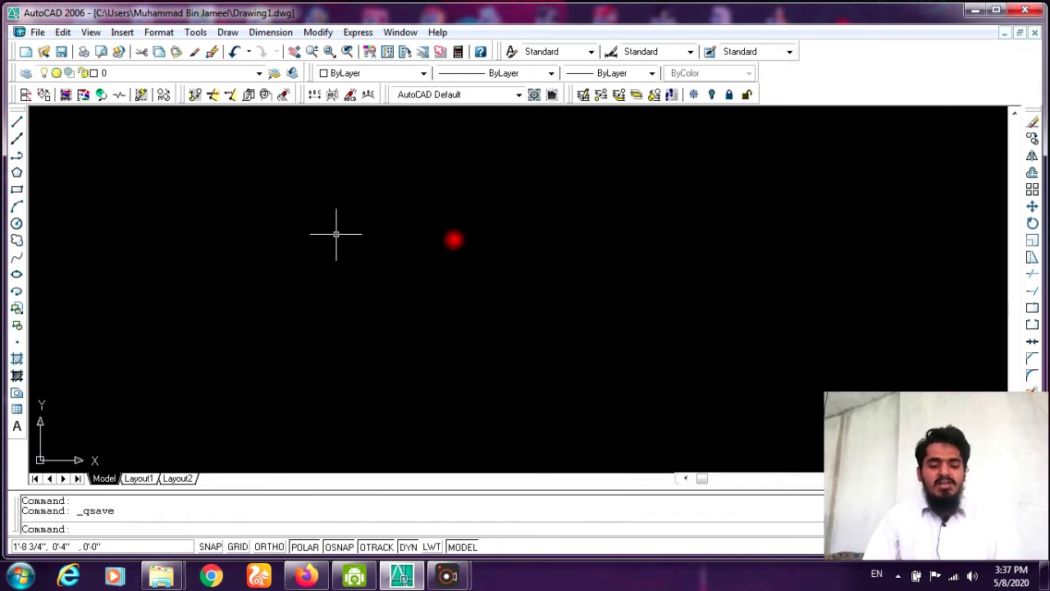
Draw a jagged eight-corner polygon with LINE on the left, closing it at the starting corner
type("l")
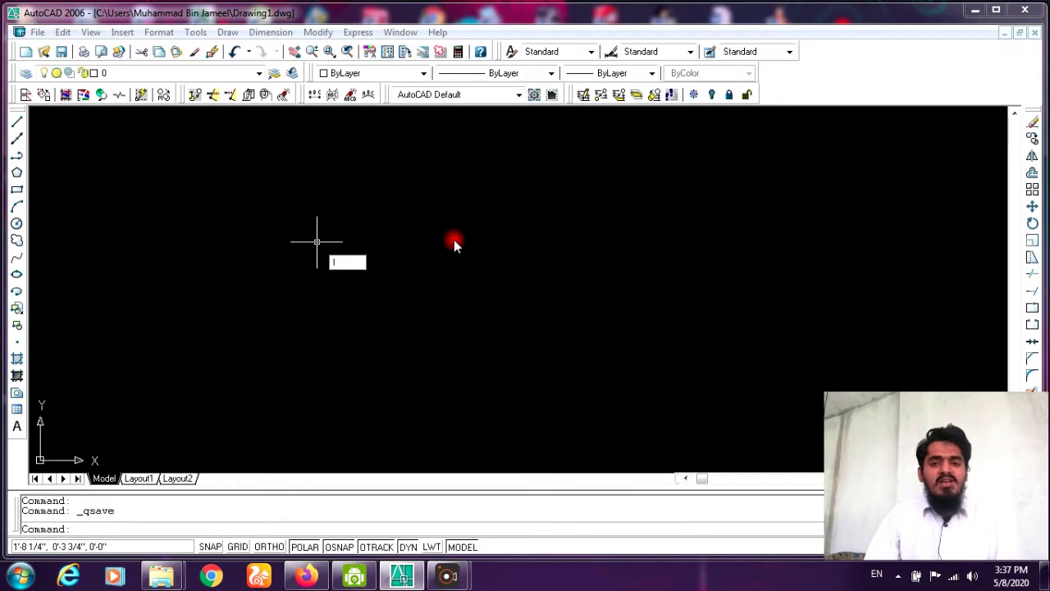
key("Return")
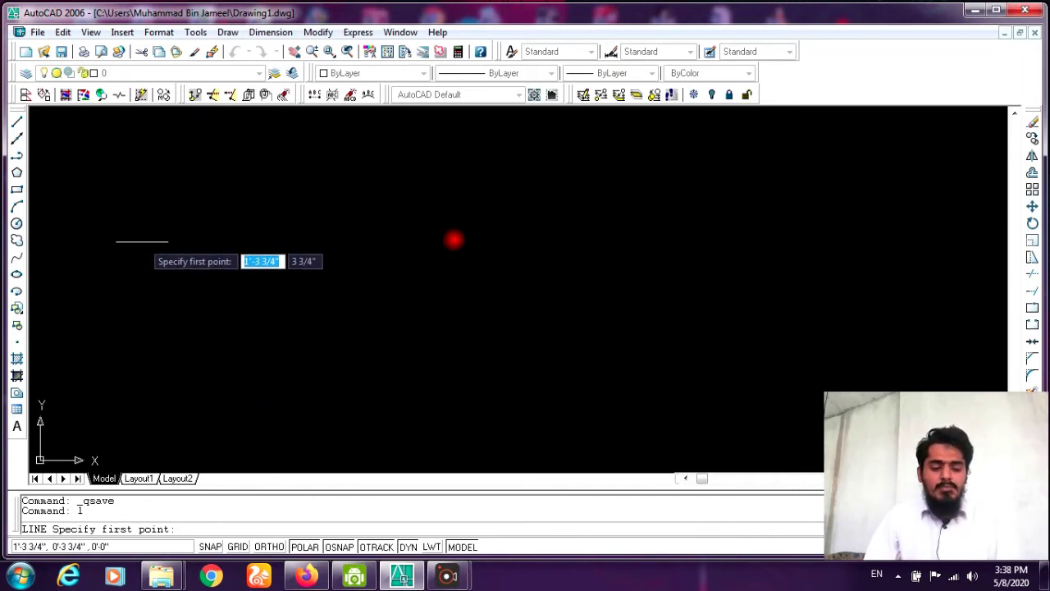
left_click(123, 211)
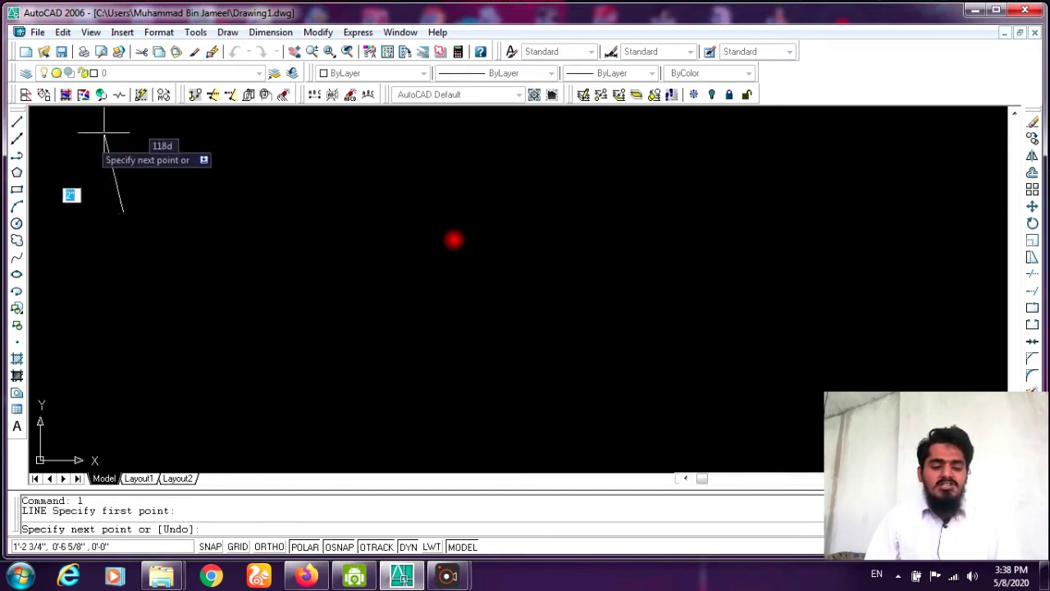
left_click(249, 170)
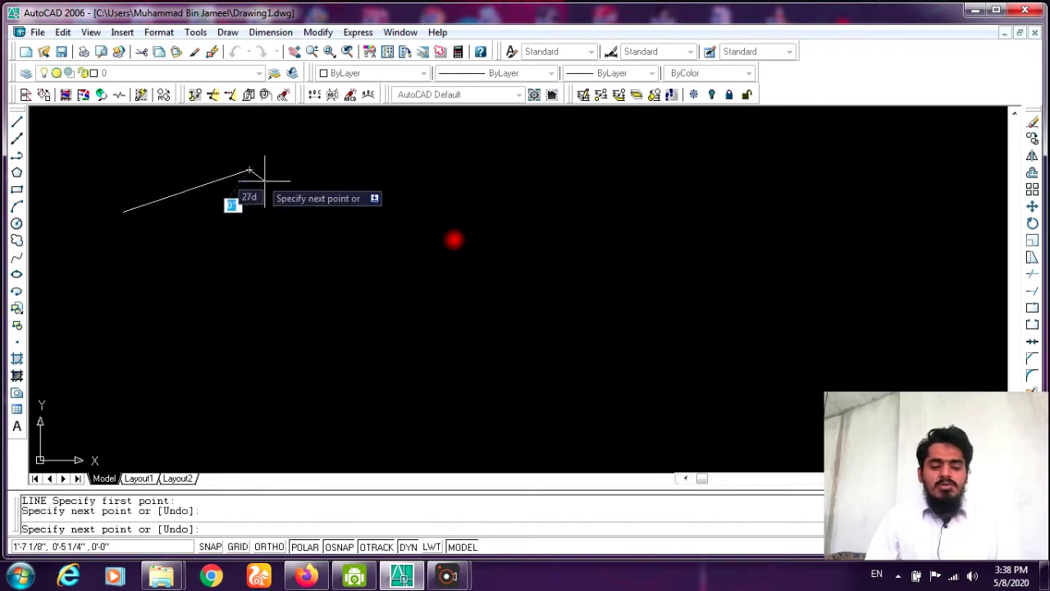
left_click(312, 233)
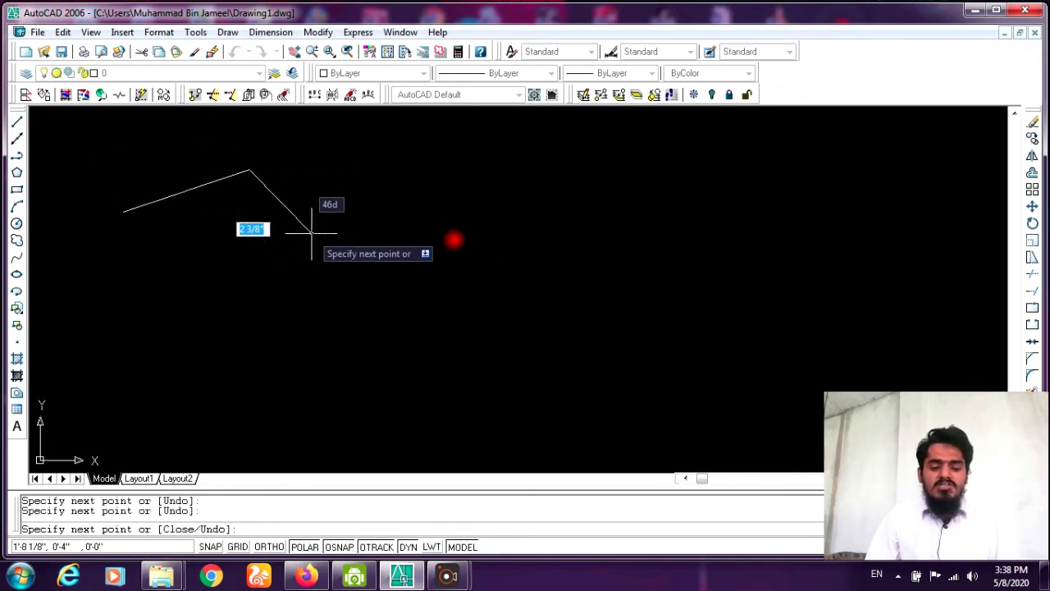
left_click(271, 309)
left_click(226, 279)
left_click(205, 332)
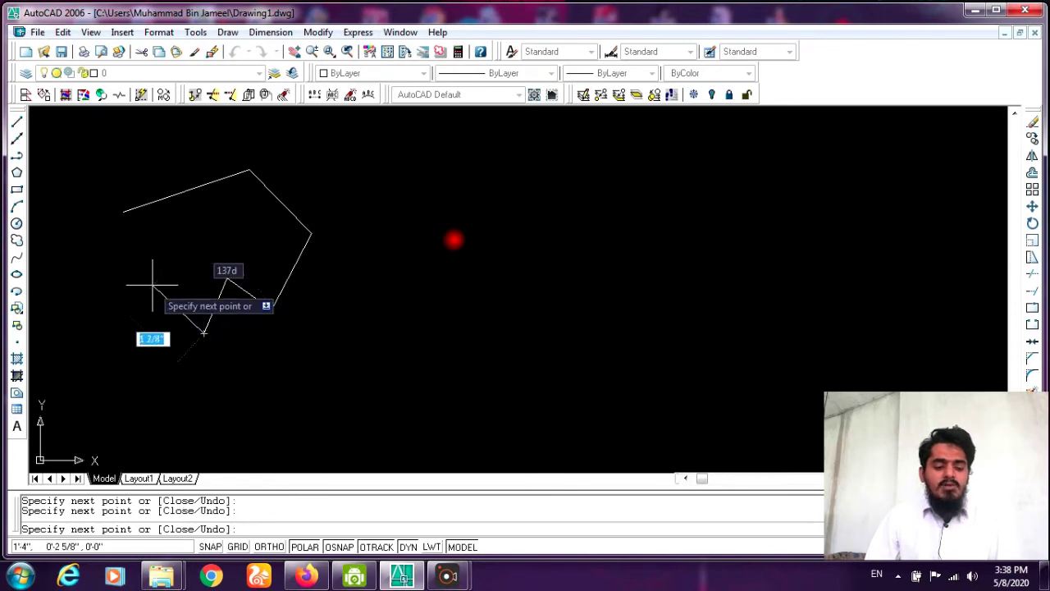
left_click(152, 284)
left_click(103, 313)
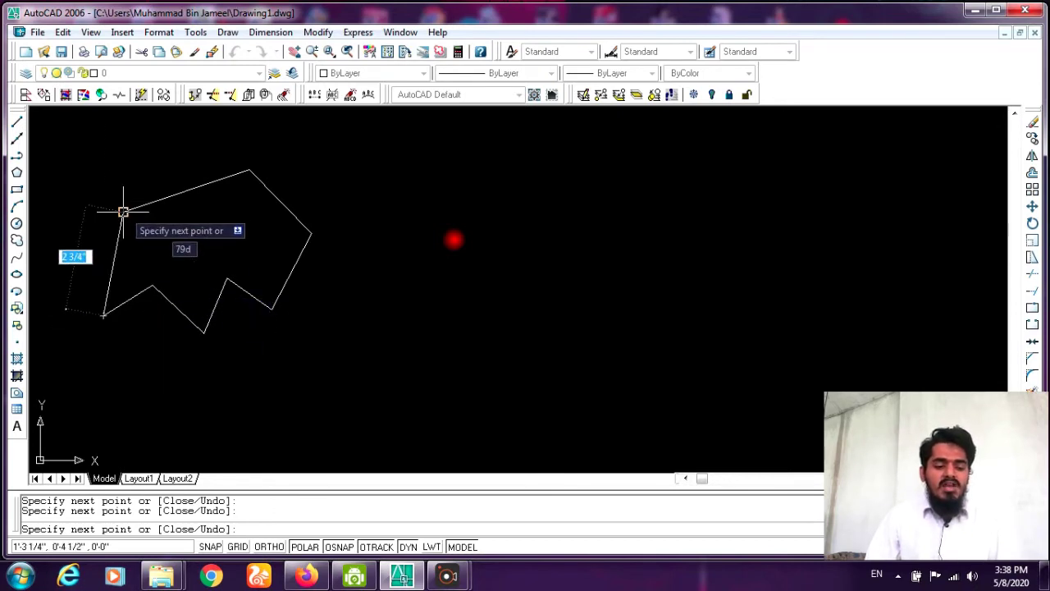
left_click(123, 211)
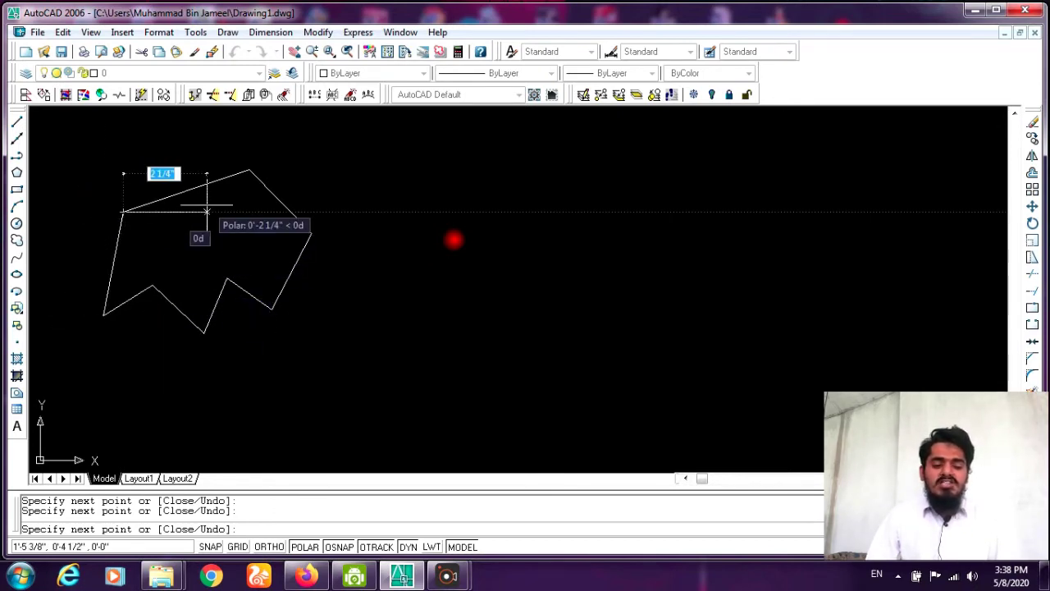
key("Return")
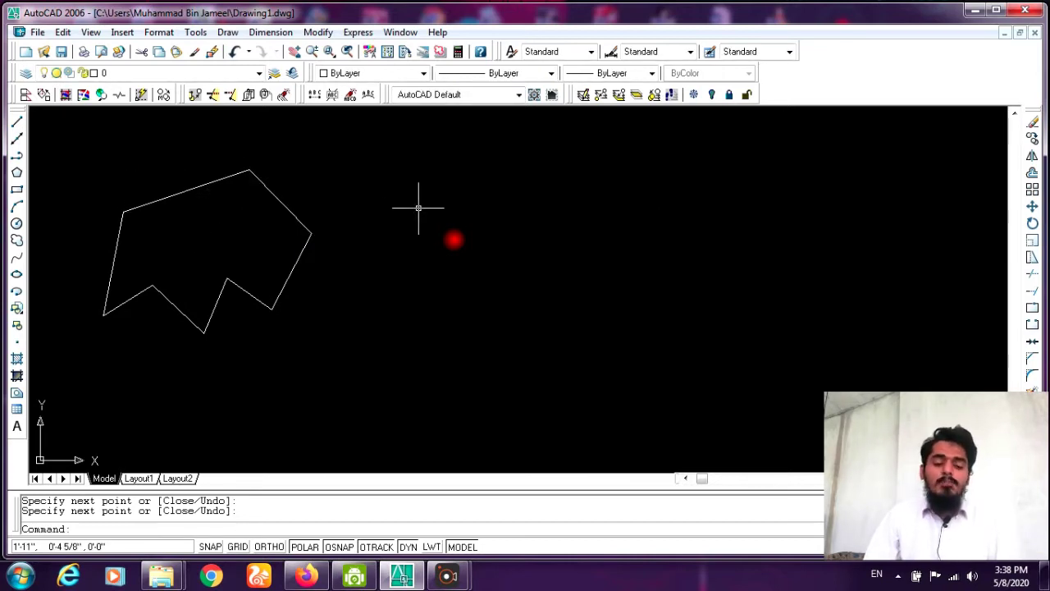
With Ortho on, draw a closed trapezoid with horizontal top and bottom edges right of the polygon
key("Return")
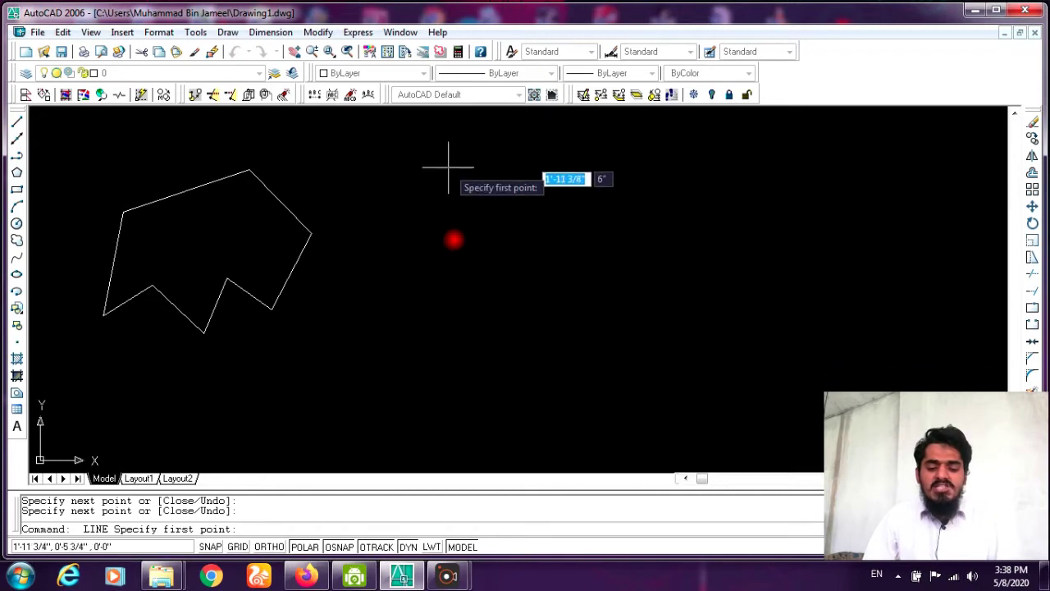
left_click(396, 182)
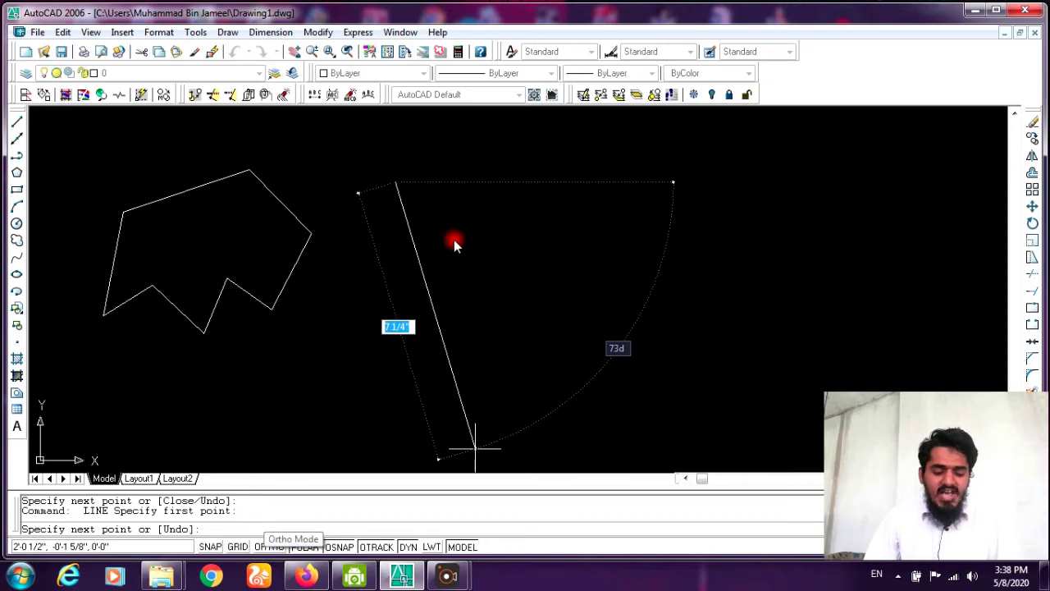
key("F8")
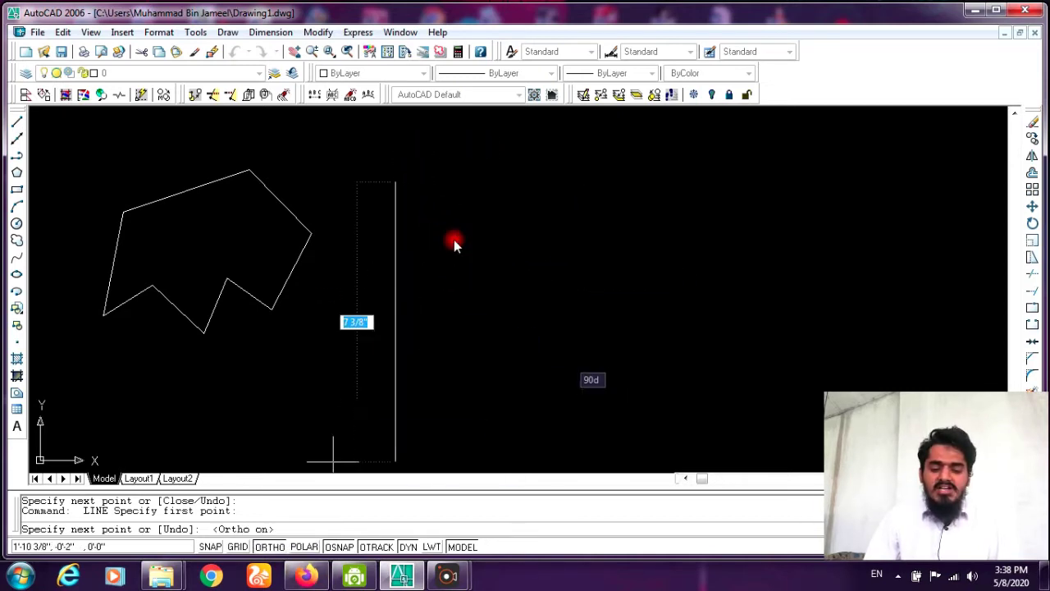
key("F8")
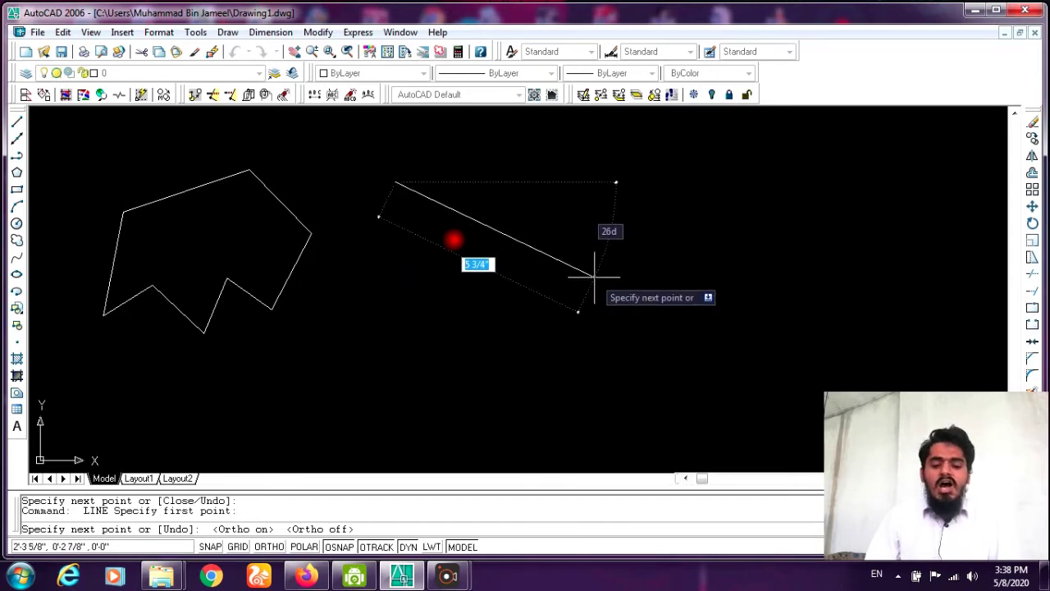
key("F8")
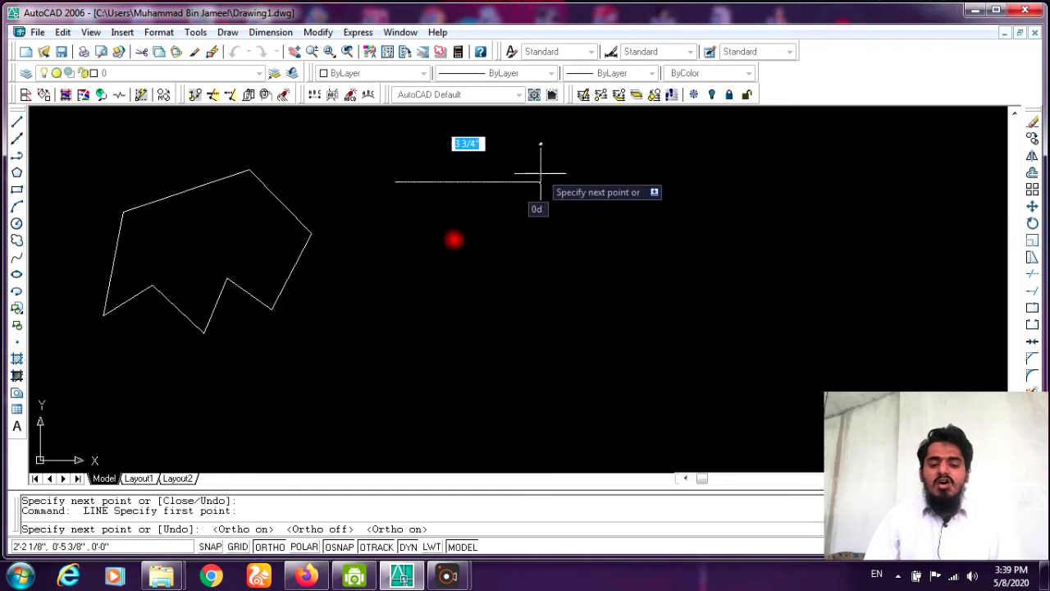
left_click(492, 182)
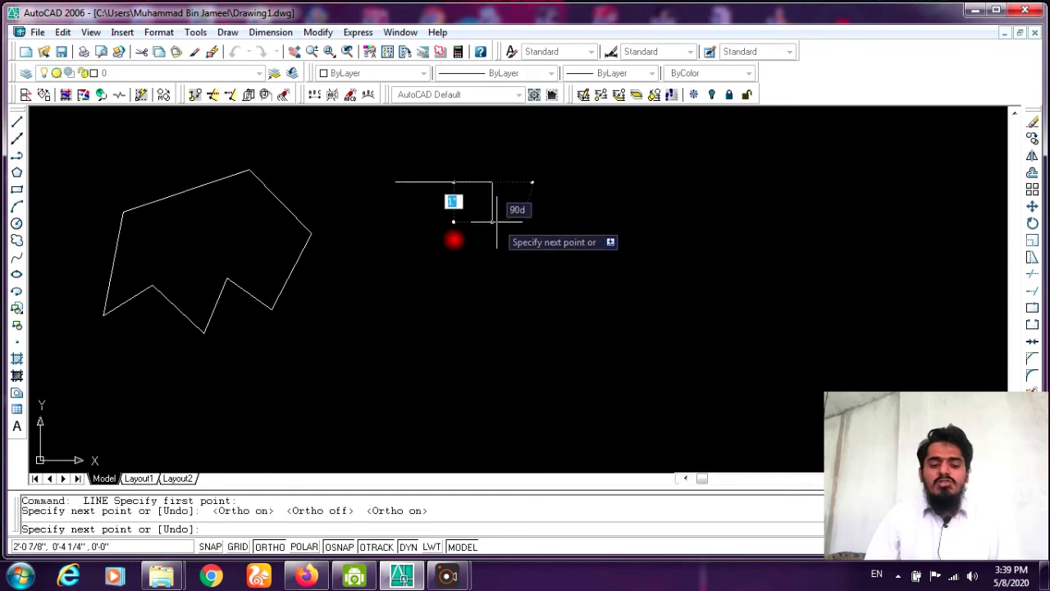
left_click(492, 221)
left_click(428, 223)
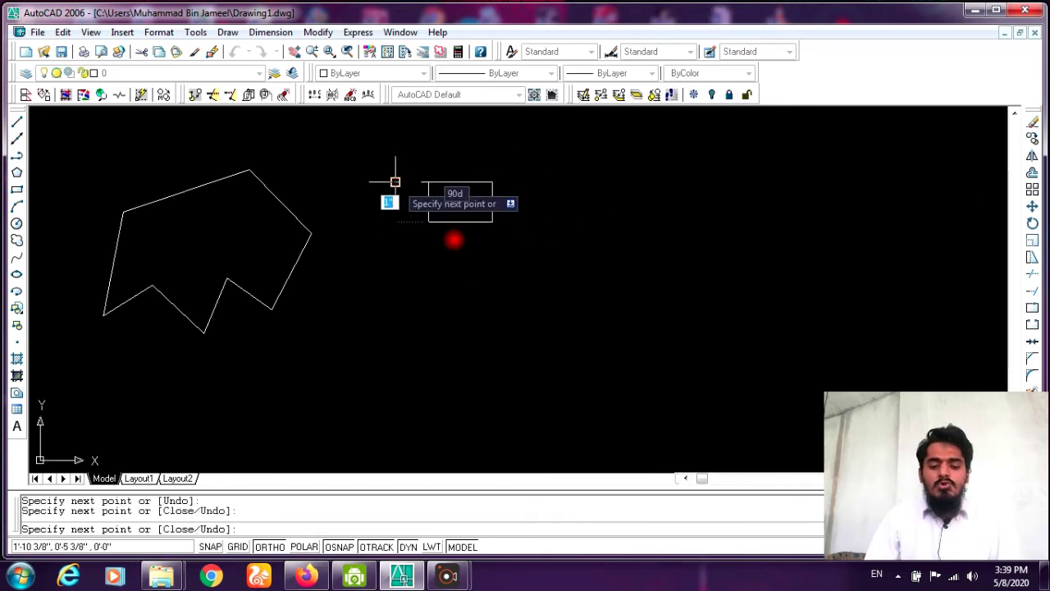
left_click(396, 182)
key("Return")
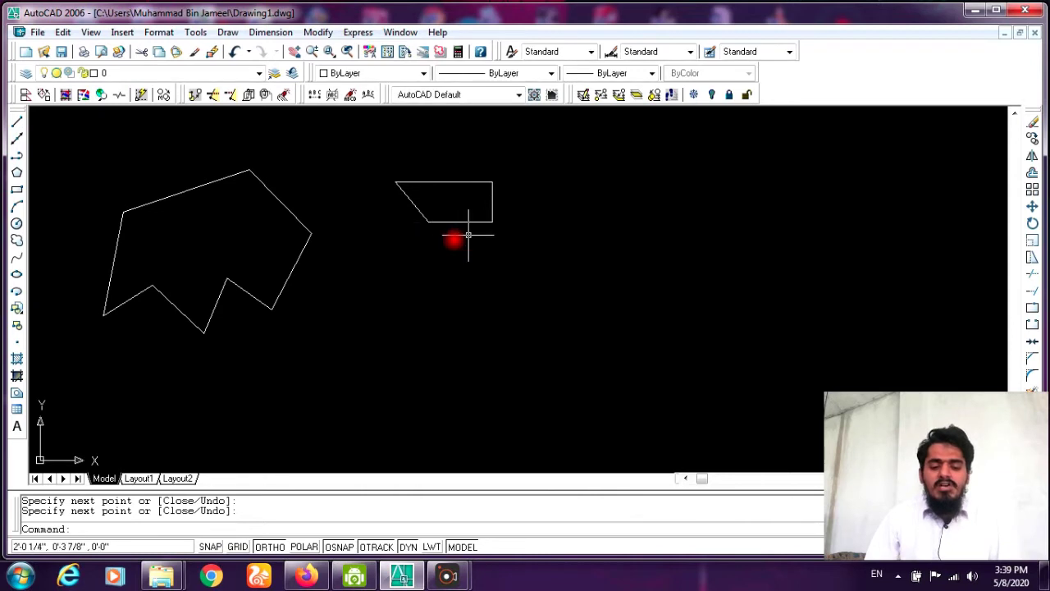
scroll(467, 235, "down", 4)
scroll(468, 236, "up", 2)
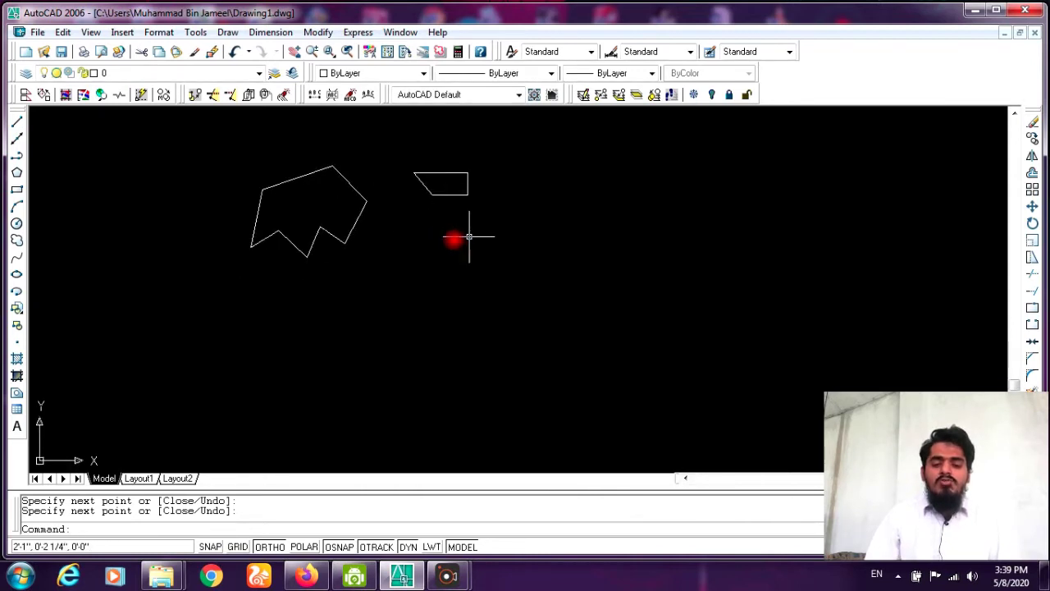
scroll(468, 234, "up", 1)
scroll(251, 171, "down", 3)
scroll(298, 232, "up", 1)
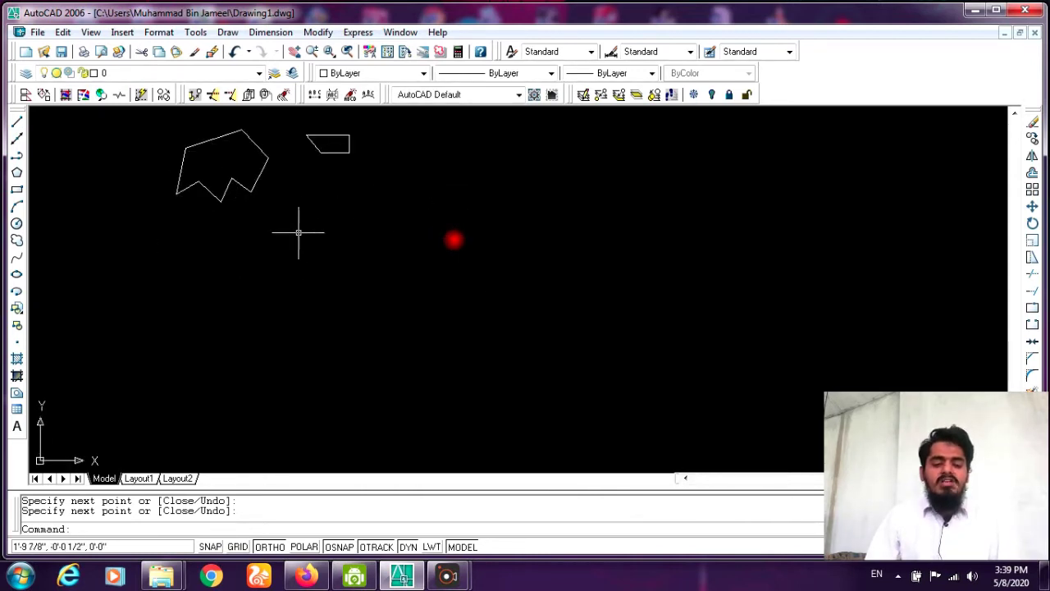
scroll(327, 201, "down", 2)
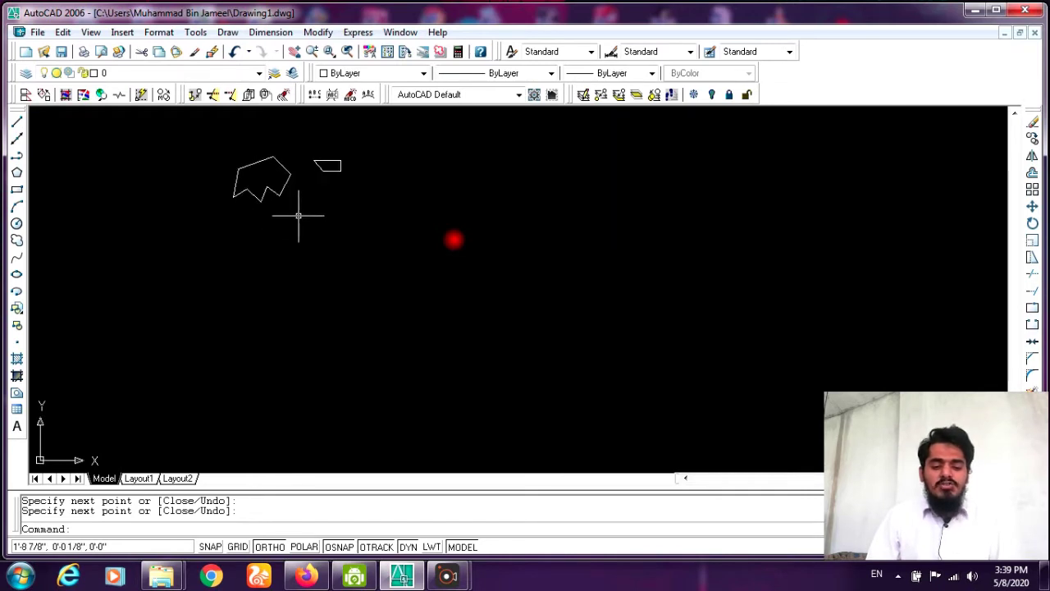
scroll(297, 216, "down", 2)
scroll(298, 216, "up", 3)
scroll(297, 216, "up", 2)
scroll(298, 216, "down", 4)
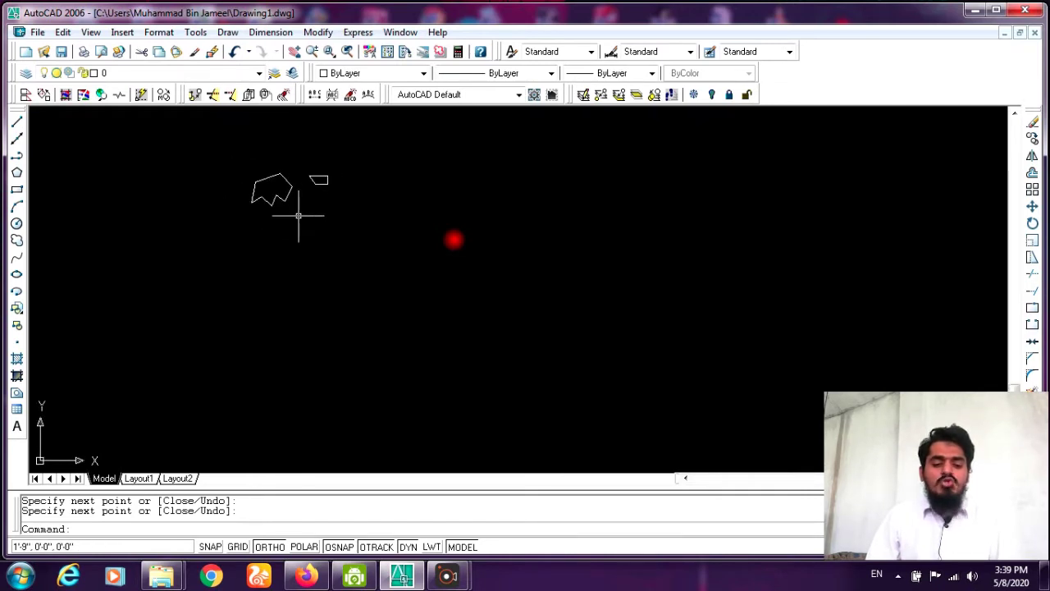
scroll(298, 216, "up", 3)
scroll(298, 216, "down", 4)
scroll(298, 215, "up", 1)
scroll(298, 214, "up", 3)
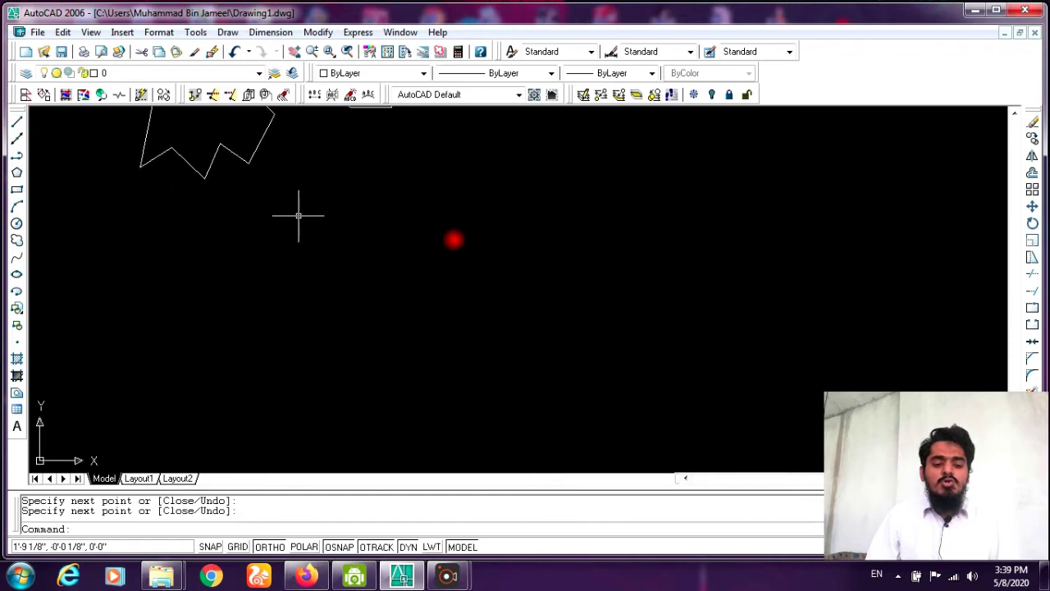
scroll(297, 215, "down", 3)
scroll(295, 164, "up", 1)
scroll(295, 156, "up", 2)
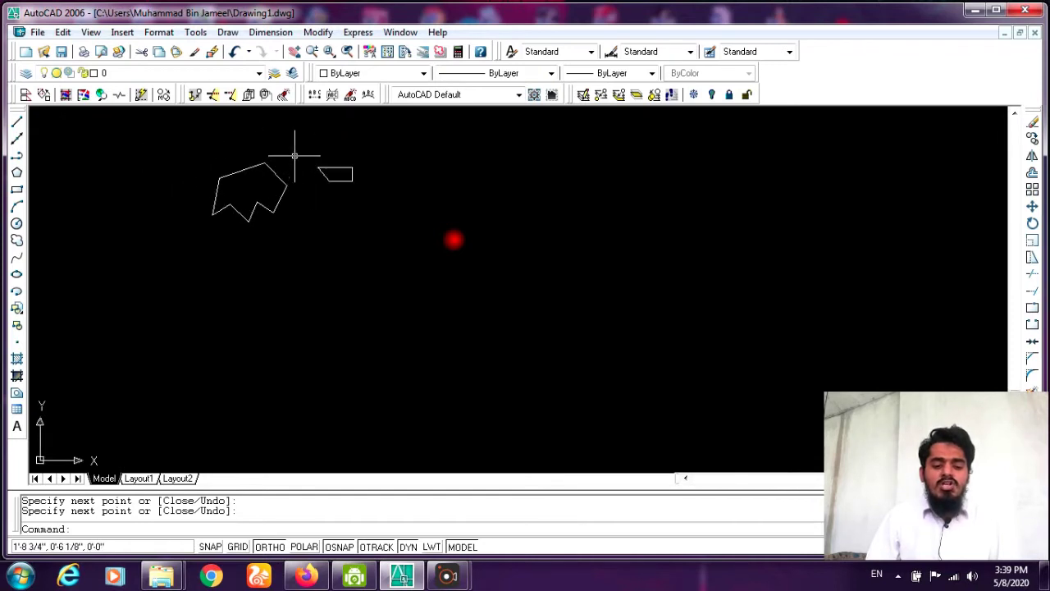
scroll(292, 153, "down", 4)
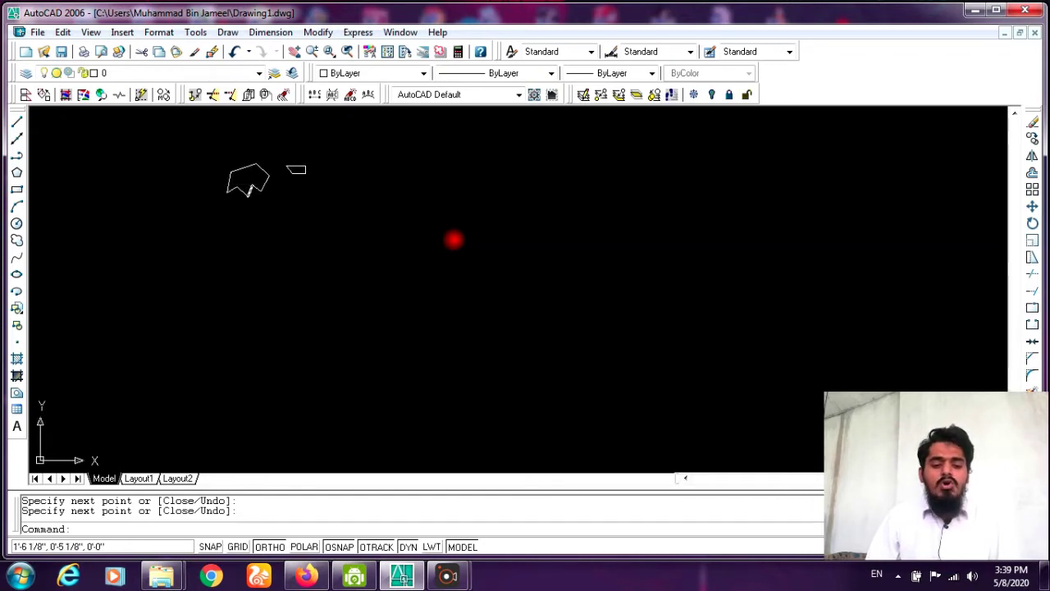
scroll(267, 160, "up", 3)
scroll(268, 161, "up", 2)
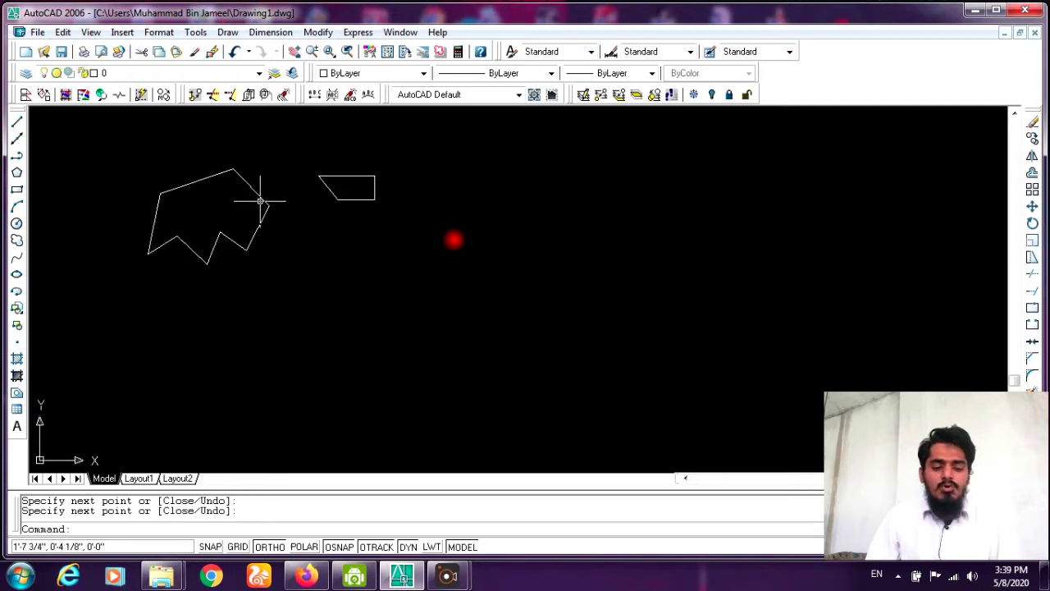
scroll(260, 199, "down", 1)
scroll(258, 201, "down", 2)
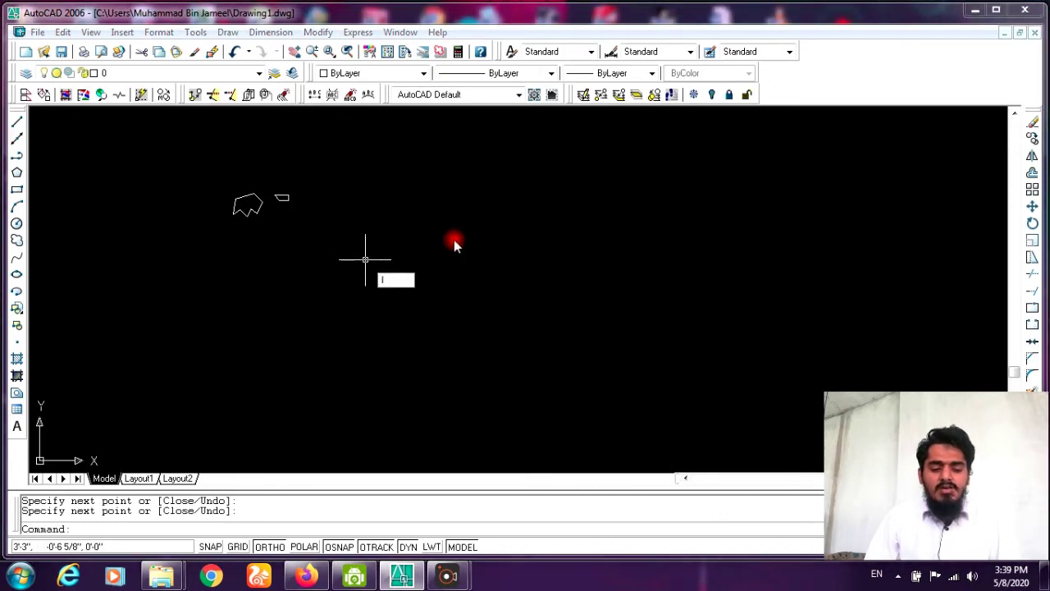
Draw a 12' horizontal line below the polygon and trapezoid
key("l")
key("Return")
scroll(317, 284, "up", 1)
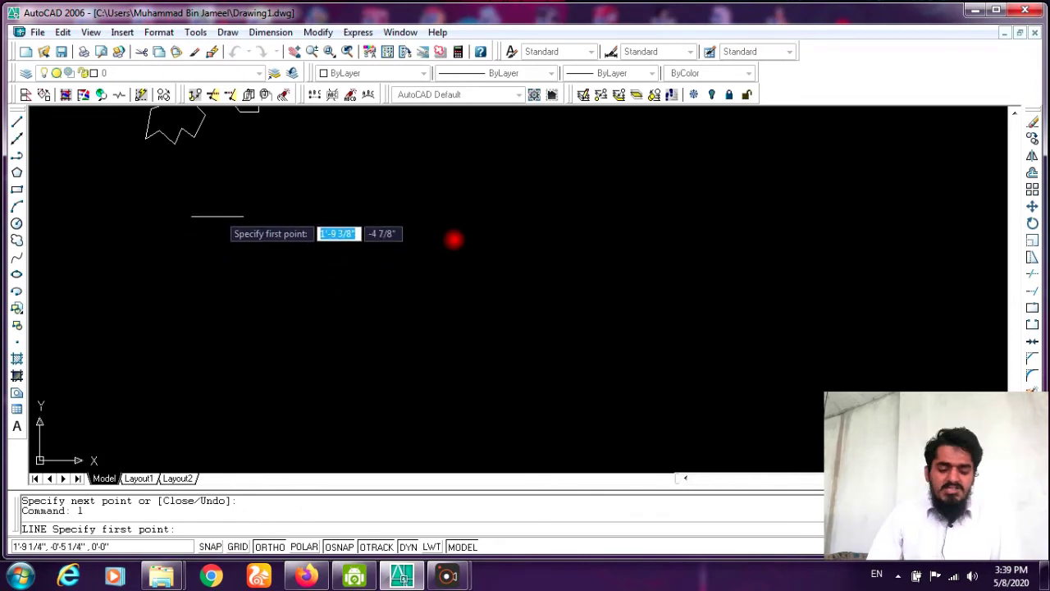
left_click(187, 226)
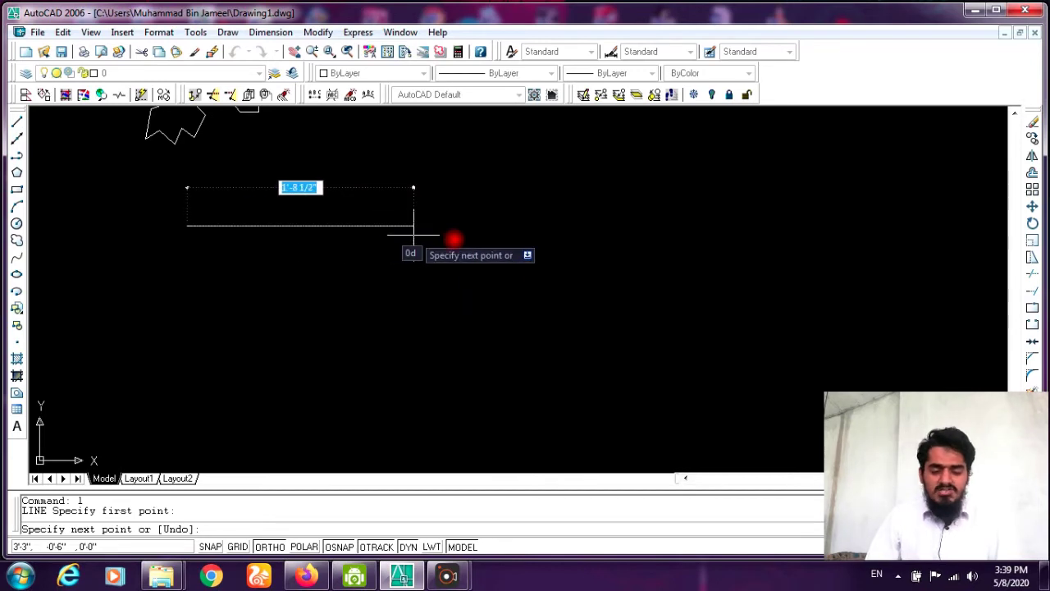
type("12")
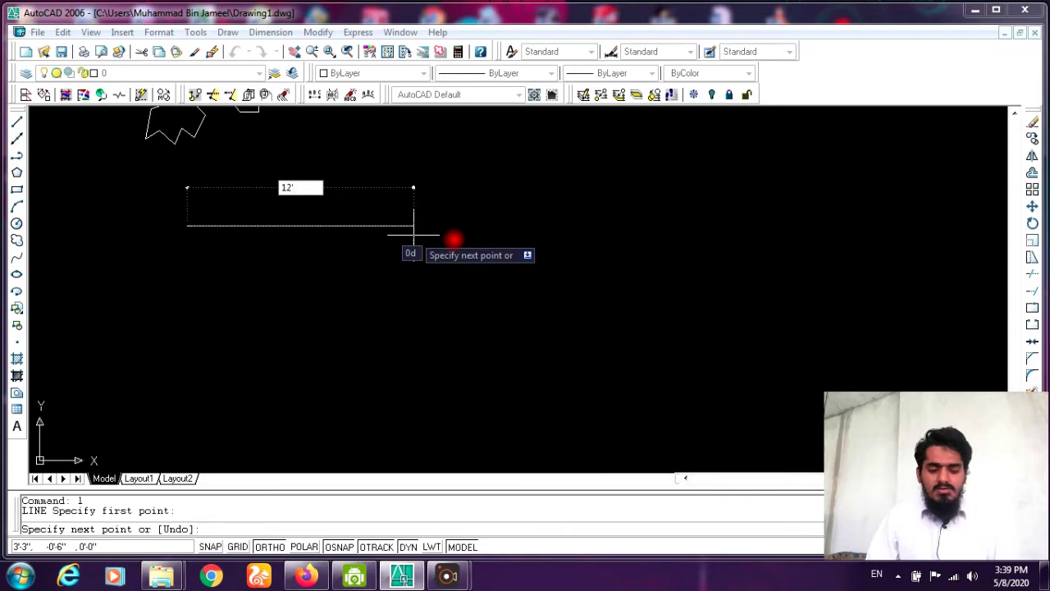
key("Return")
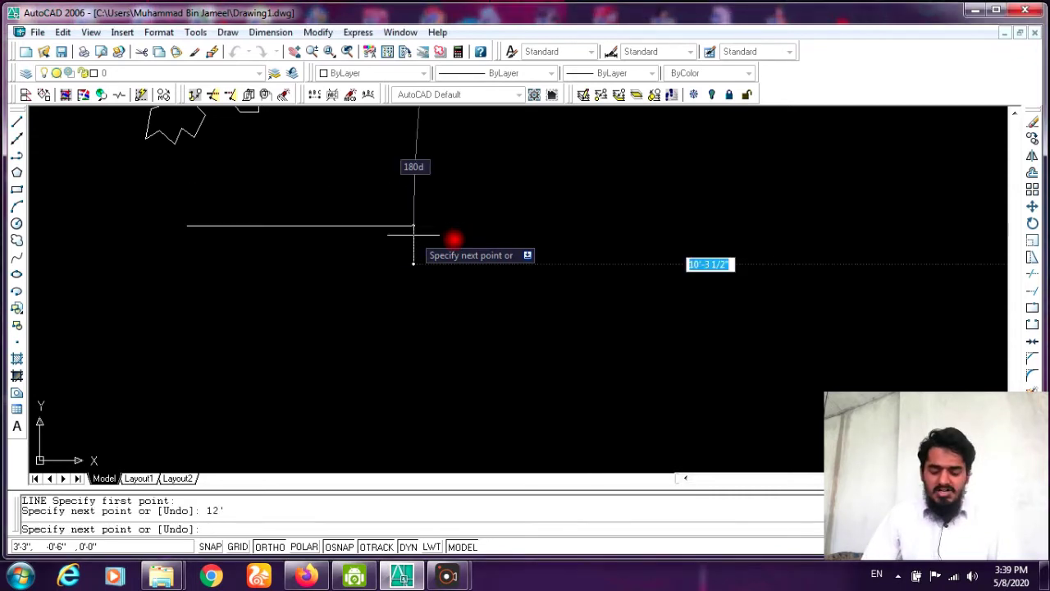
key("Return")
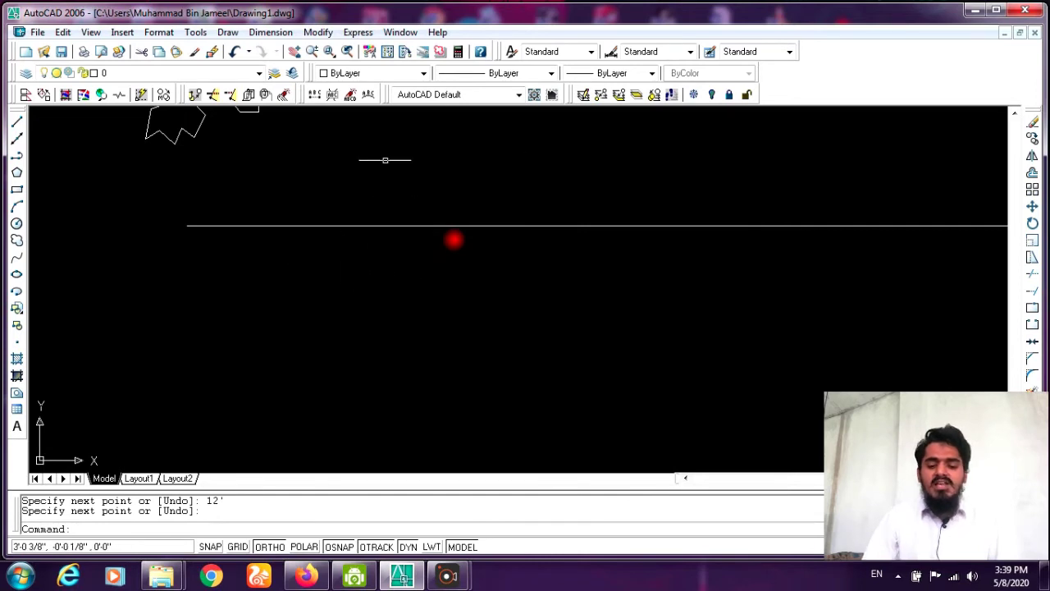
Zoom All so the whole drawing fits in the view
scroll(437, 230, "down", 2)
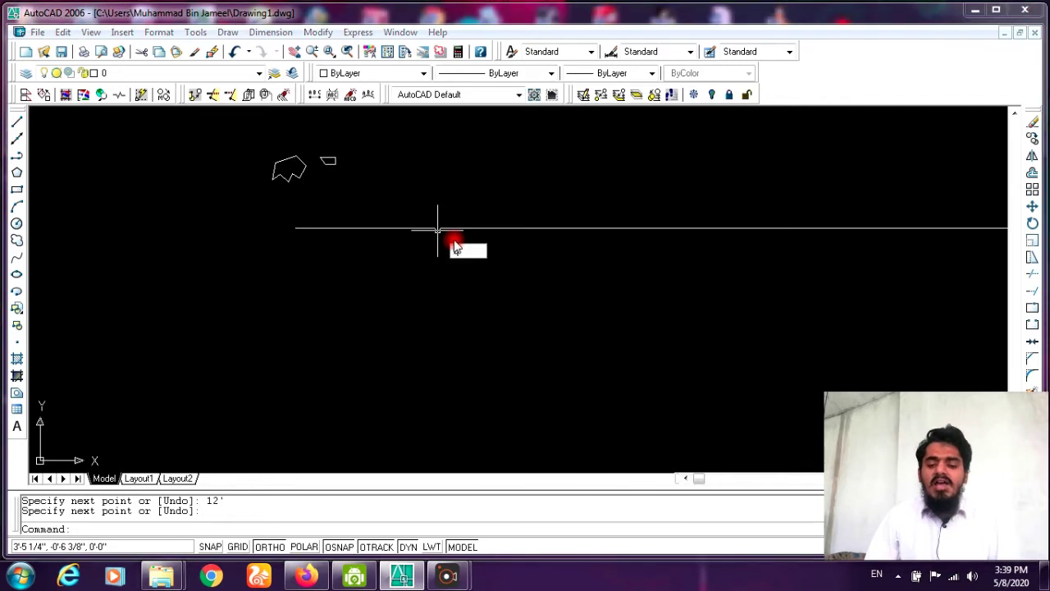
key("Return")
type("a")
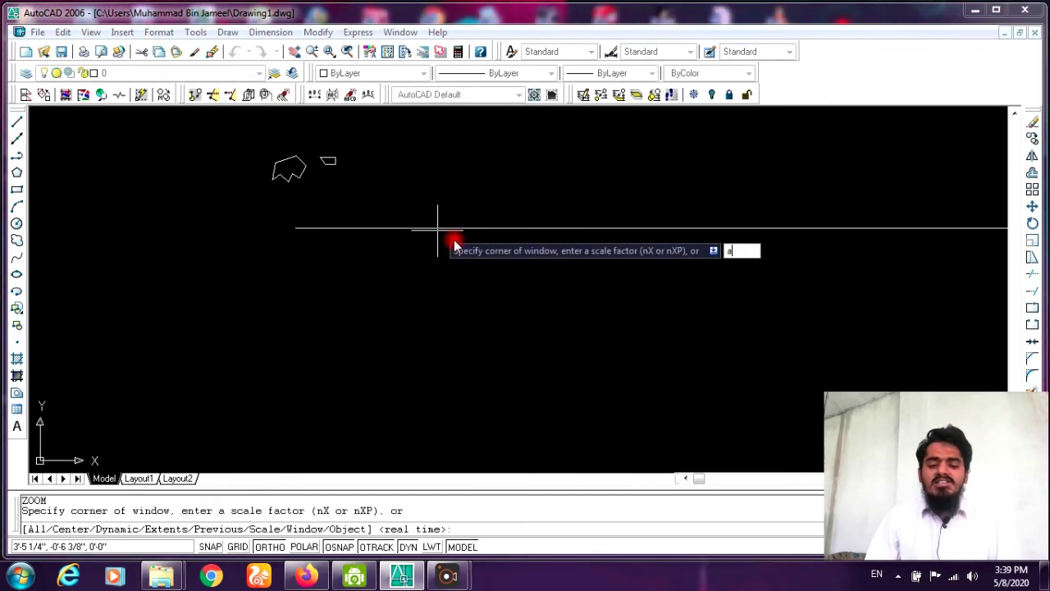
key("Return")
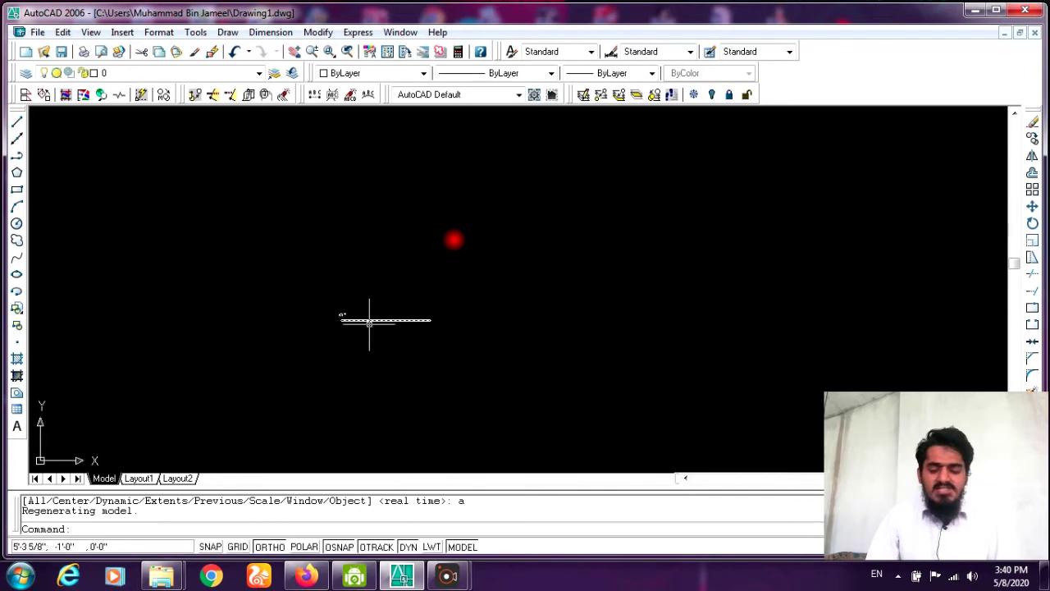
scroll(351, 324, "up", 3)
scroll(352, 323, "up", 3)
scroll(352, 325, "down", 2)
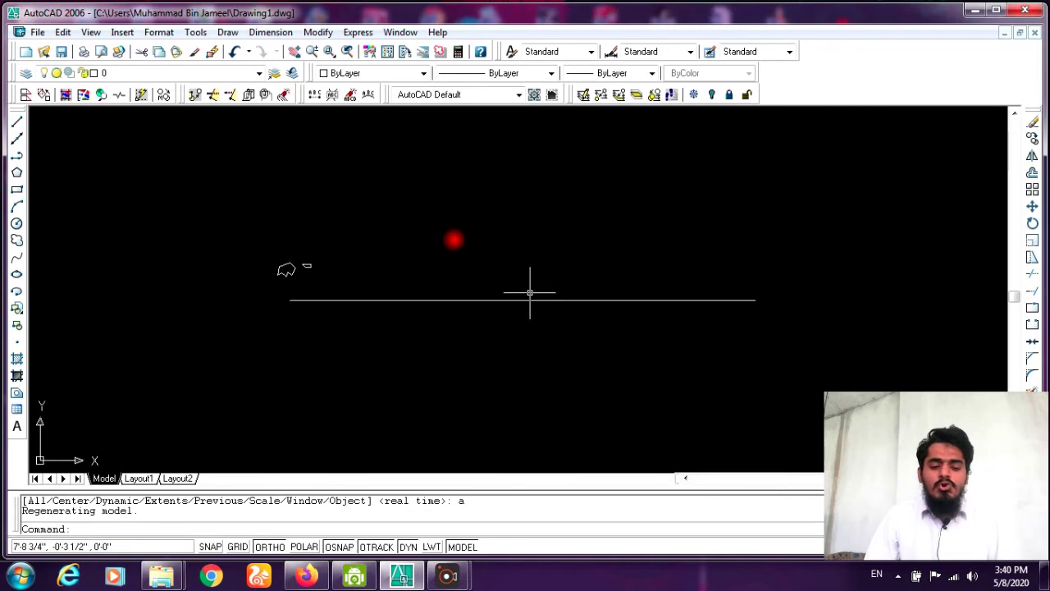
scroll(435, 168, "down", 4)
scroll(381, 281, "up", 2)
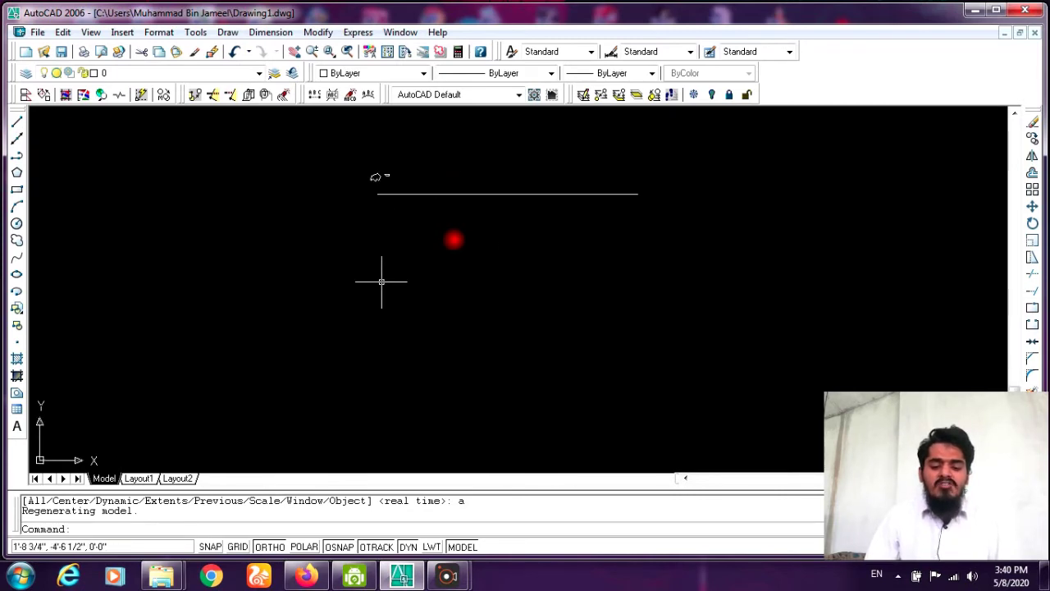
Draw a 1' horizontal line starting at the lower left of the drawing
type("l")
key("Return")
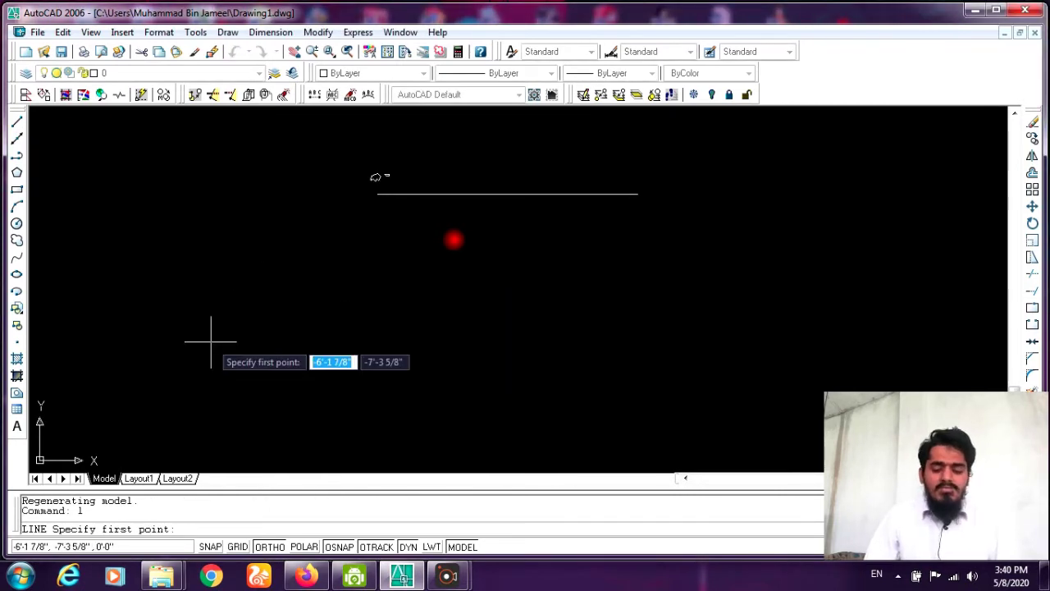
key("Escape")
key("Escape")
type("l")
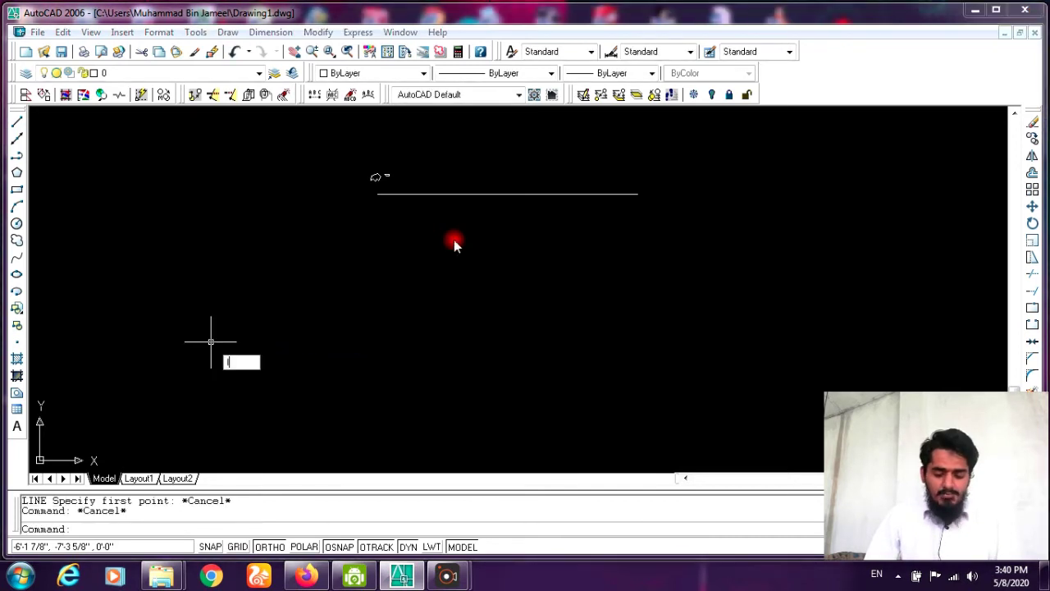
key("Return")
left_click(157, 348)
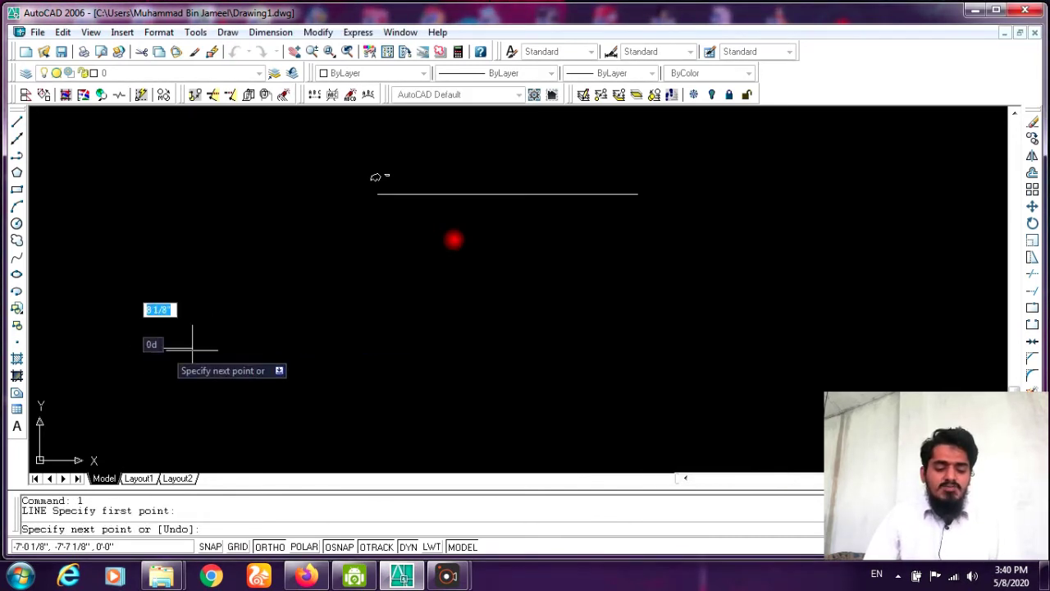
type("1'")
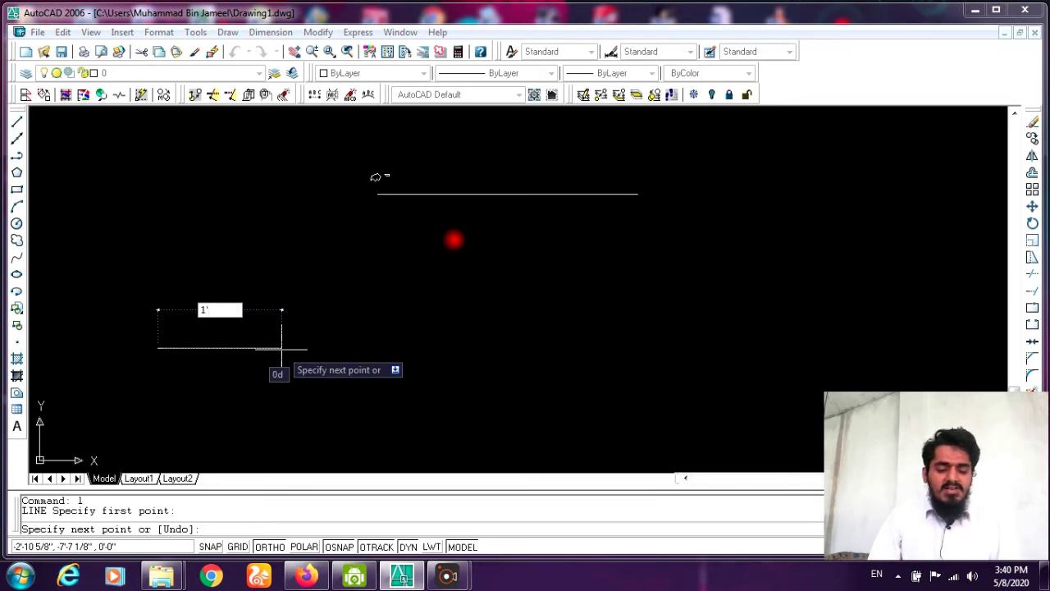
key("Return")
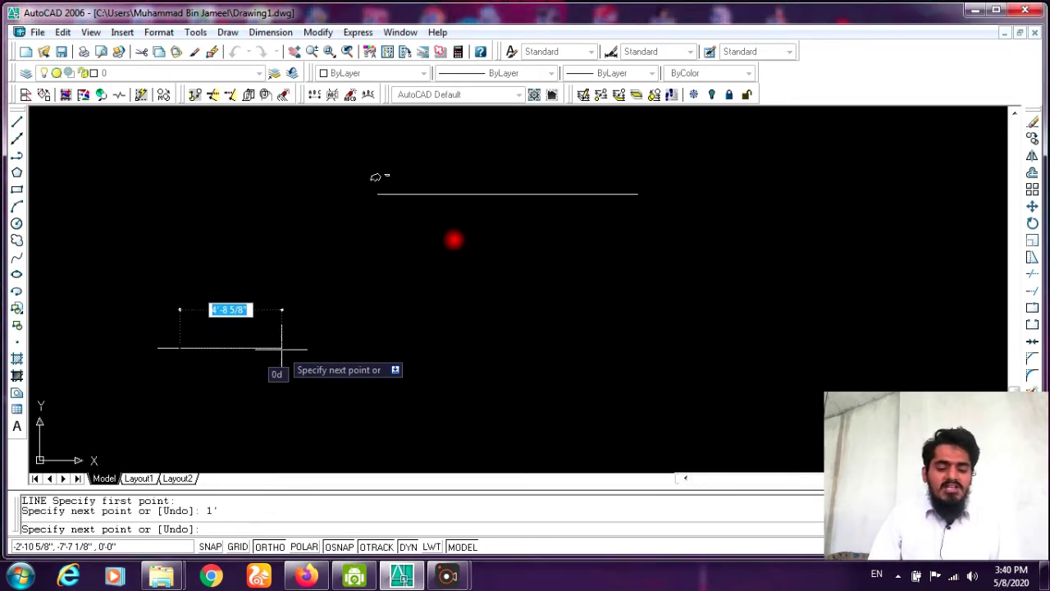
key("Return")
Quick-save the drawing with Ctrl+S
scroll(155, 354, "down", 1)
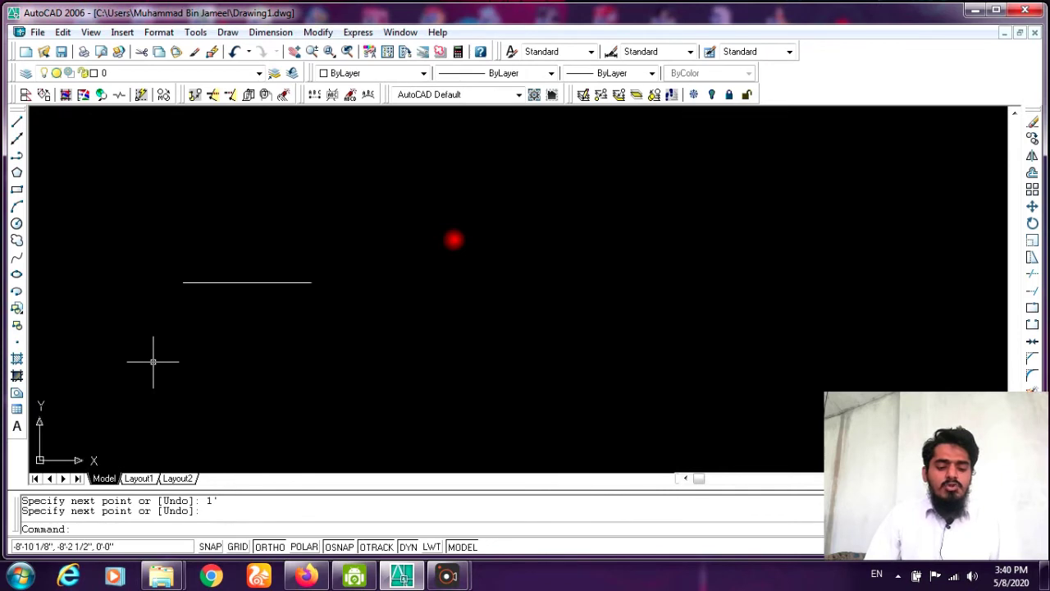
scroll(153, 360, "down", 2)
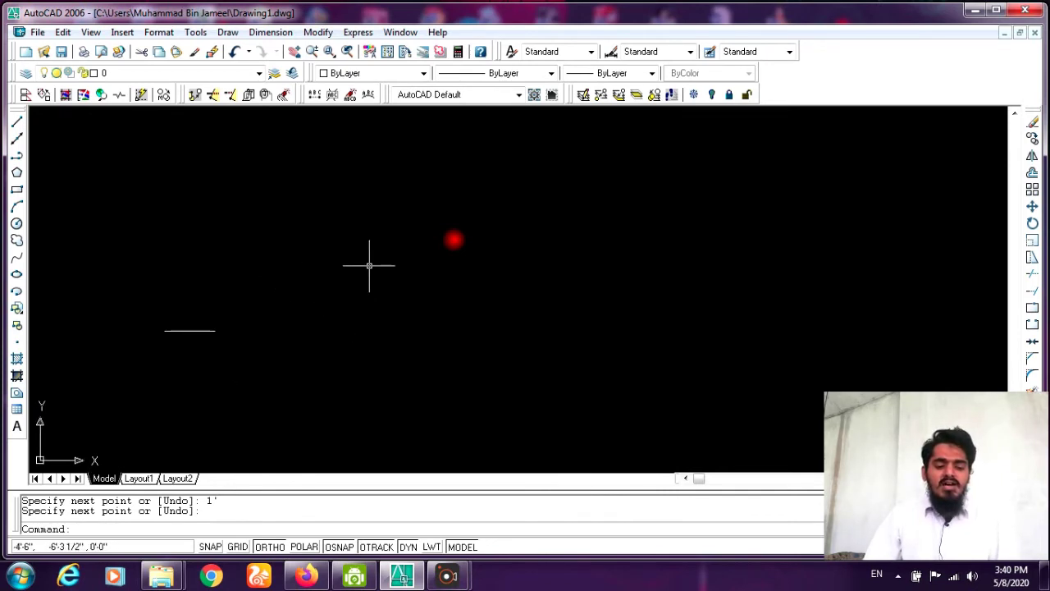
key("ctrl+s")
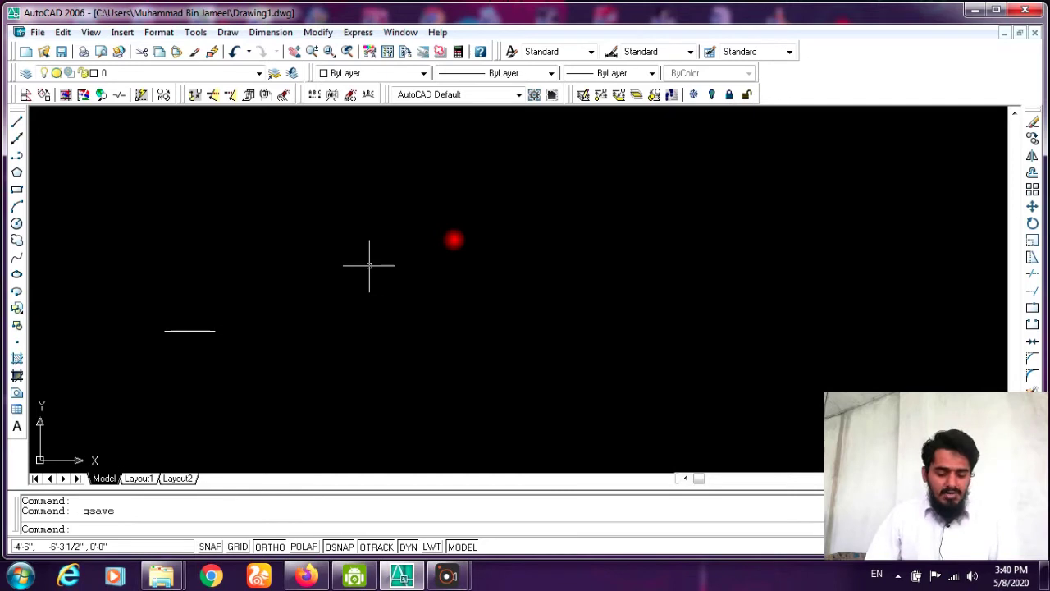
Draw a nearly square rectangle above the short line by picking two opposite corners
type("rec")
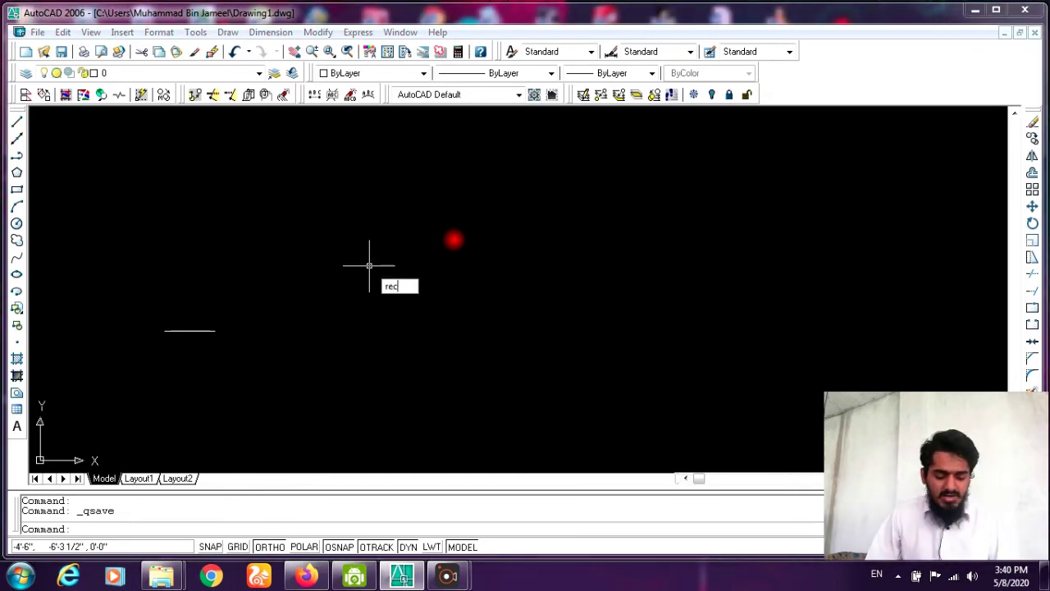
key("Return")
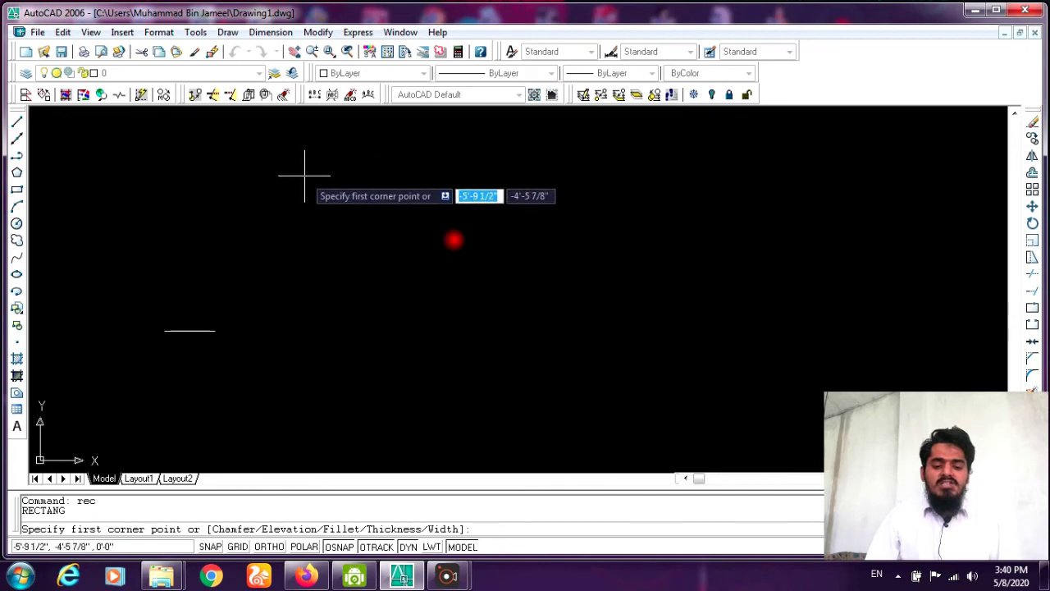
left_click(305, 175)
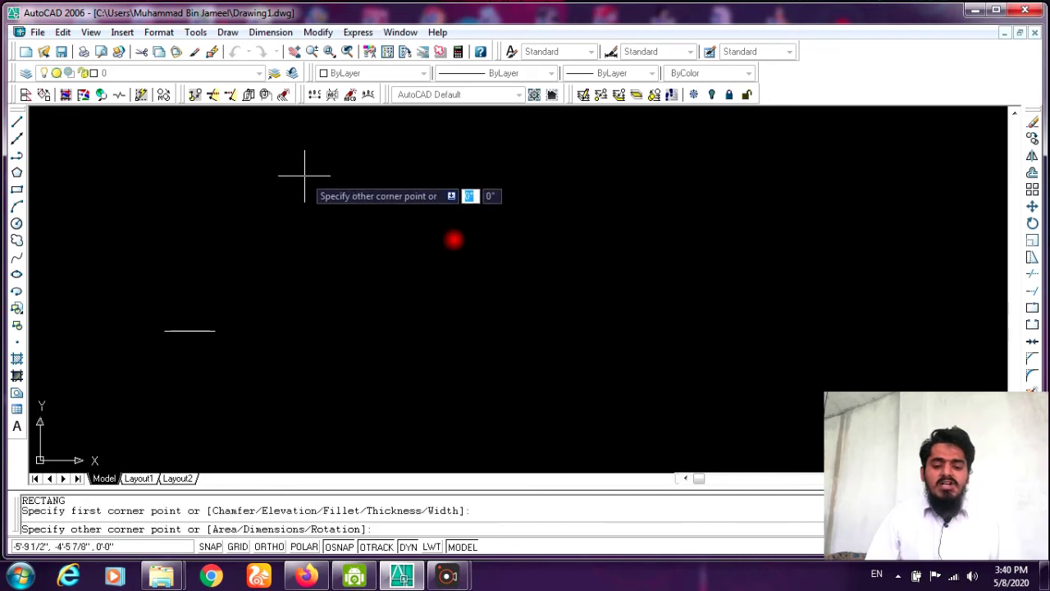
left_click(390, 252)
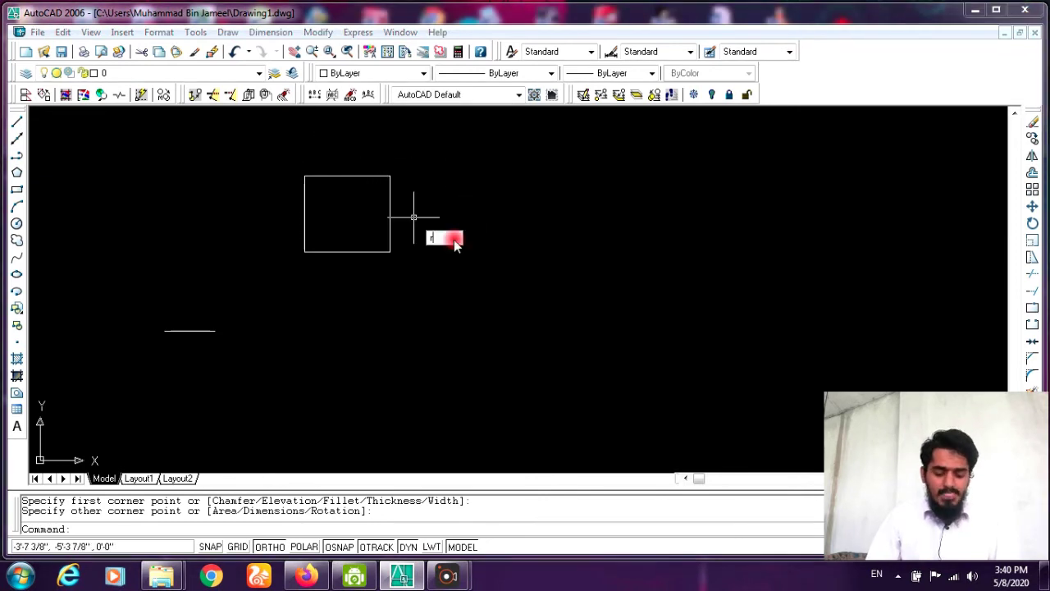
type("rec")
key("Return")
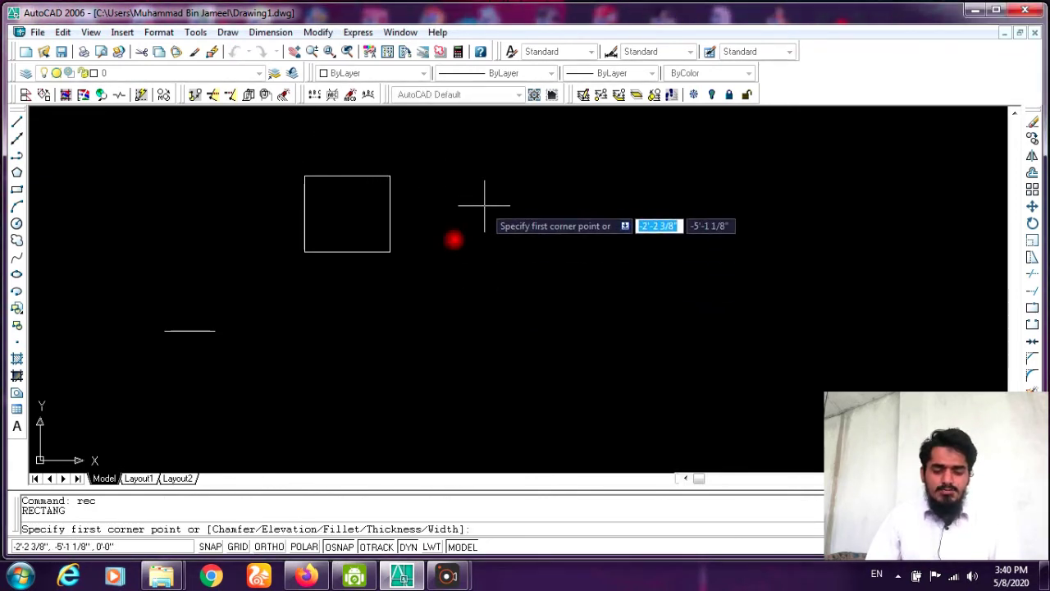
Draw a 2' by 2' square to the right of the first rectangle
left_click(484, 206)
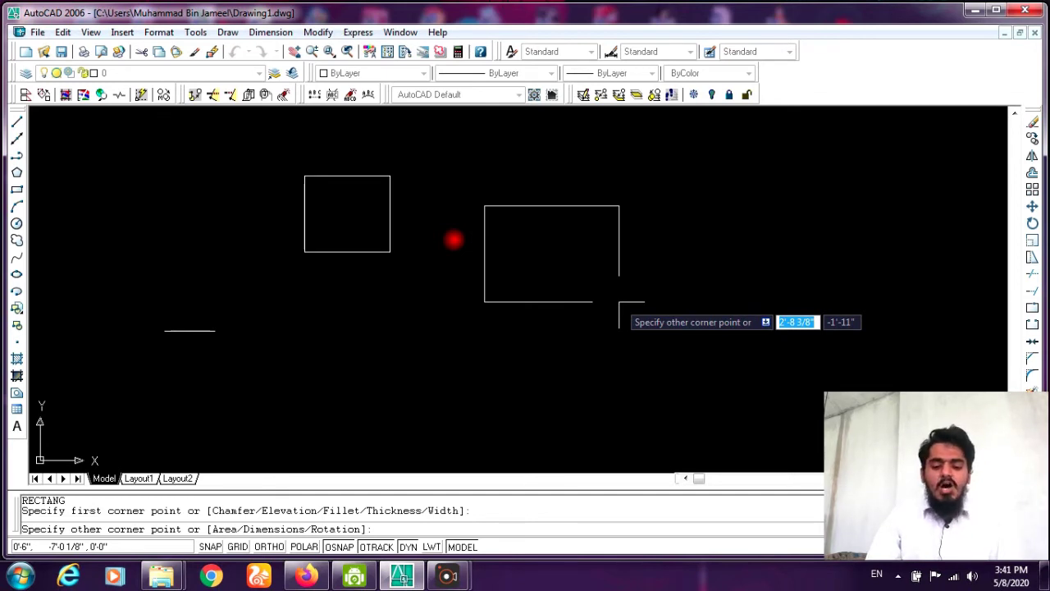
type("2")
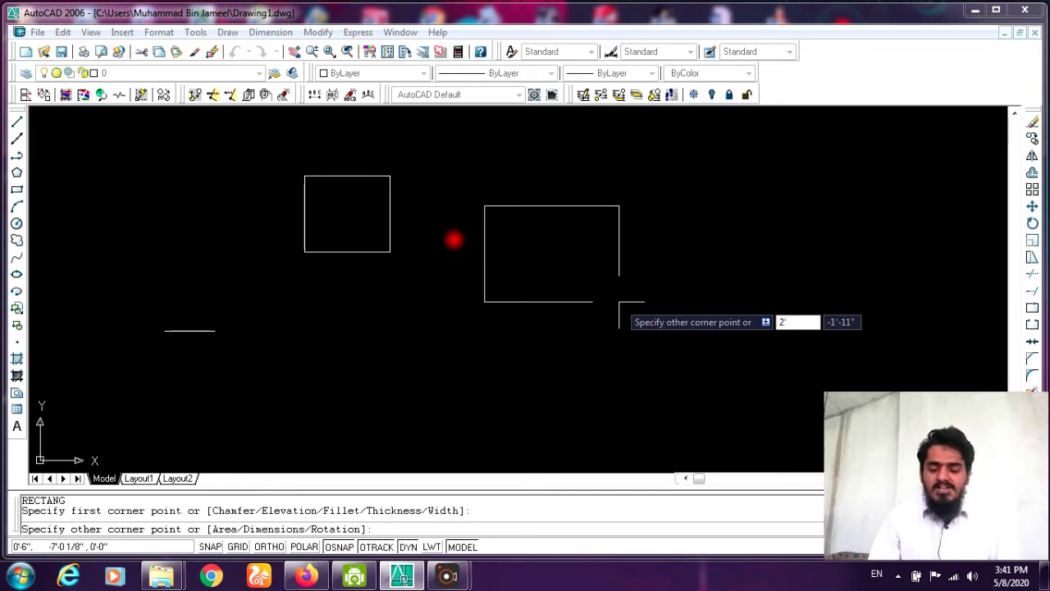
key("Tab")
type("2")
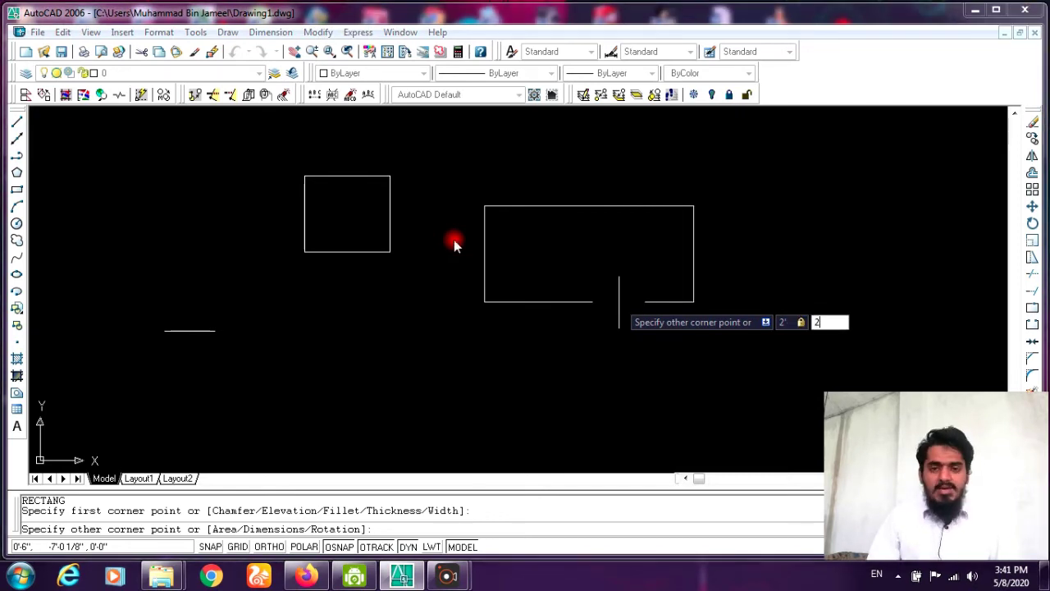
key("Return")
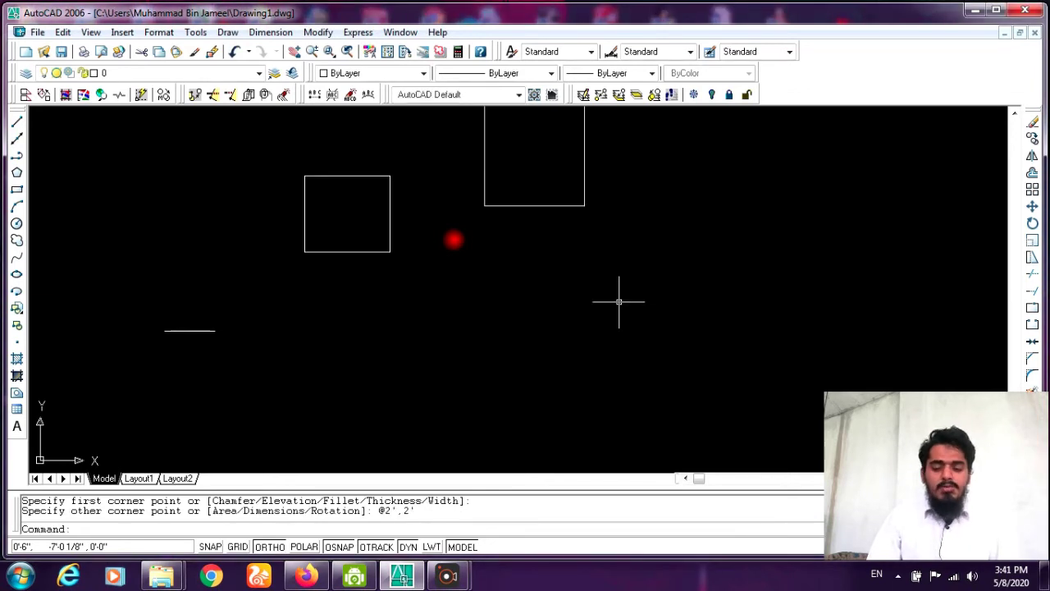
scroll(506, 262, "down", 2)
scroll(510, 191, "up", 2)
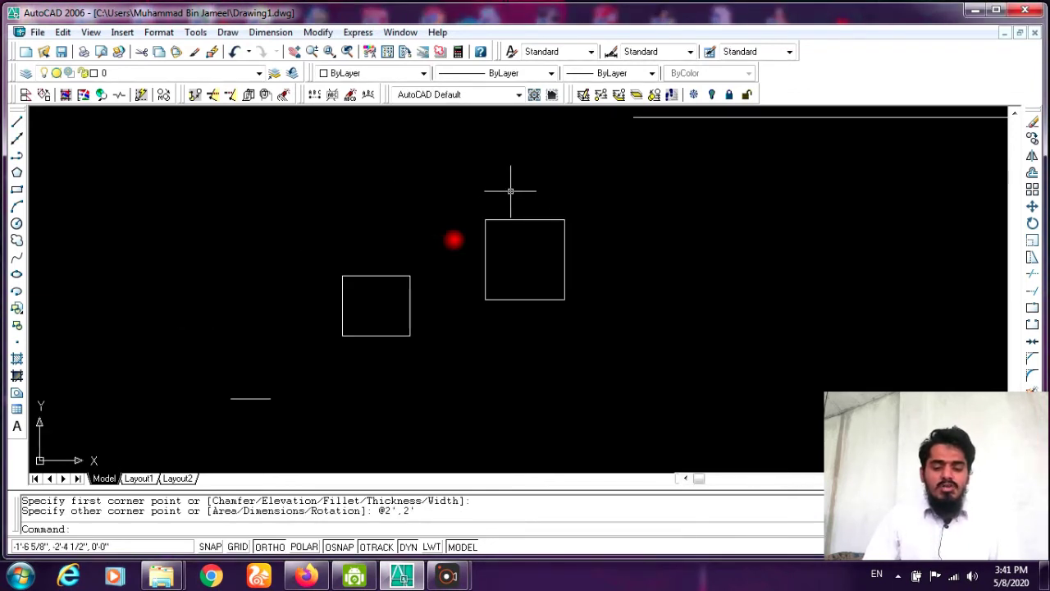
scroll(531, 274, "up", 1)
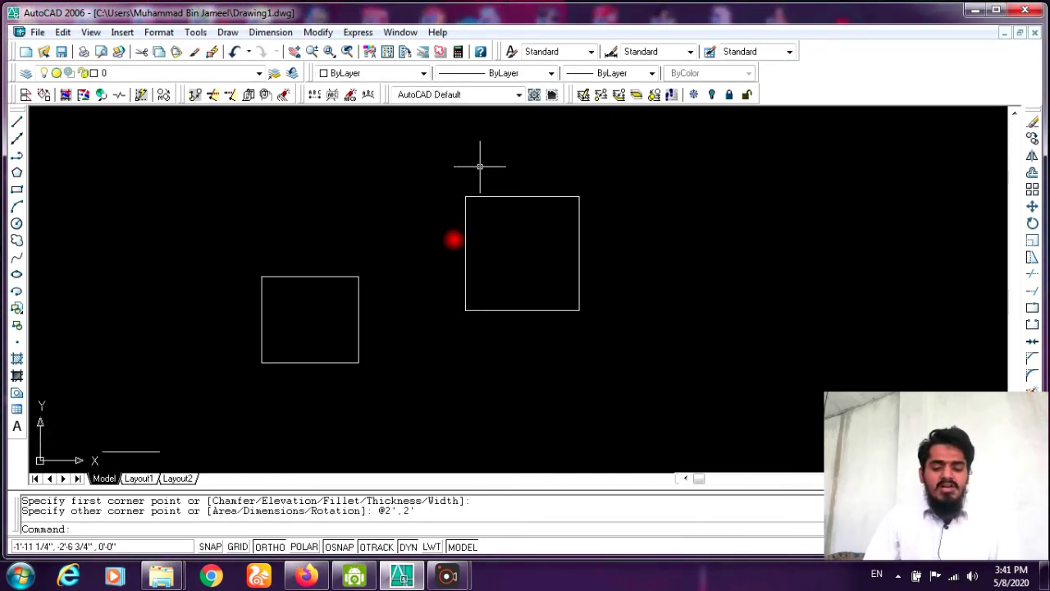
scroll(481, 166, "down", 2)
scroll(526, 267, "up", 2)
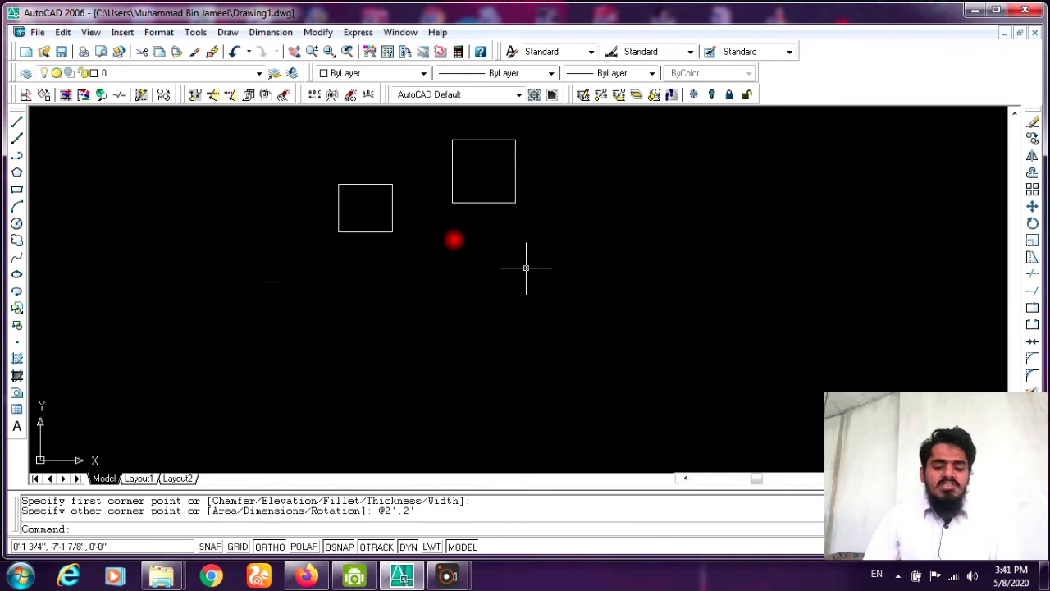
scroll(526, 267, "down", 2)
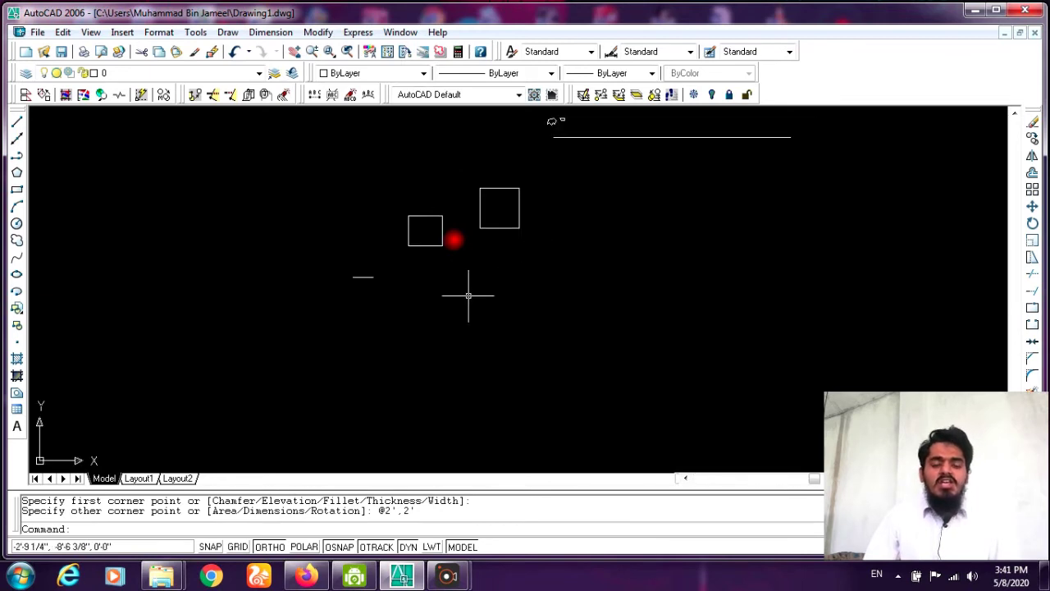
scroll(435, 212, "down", 2)
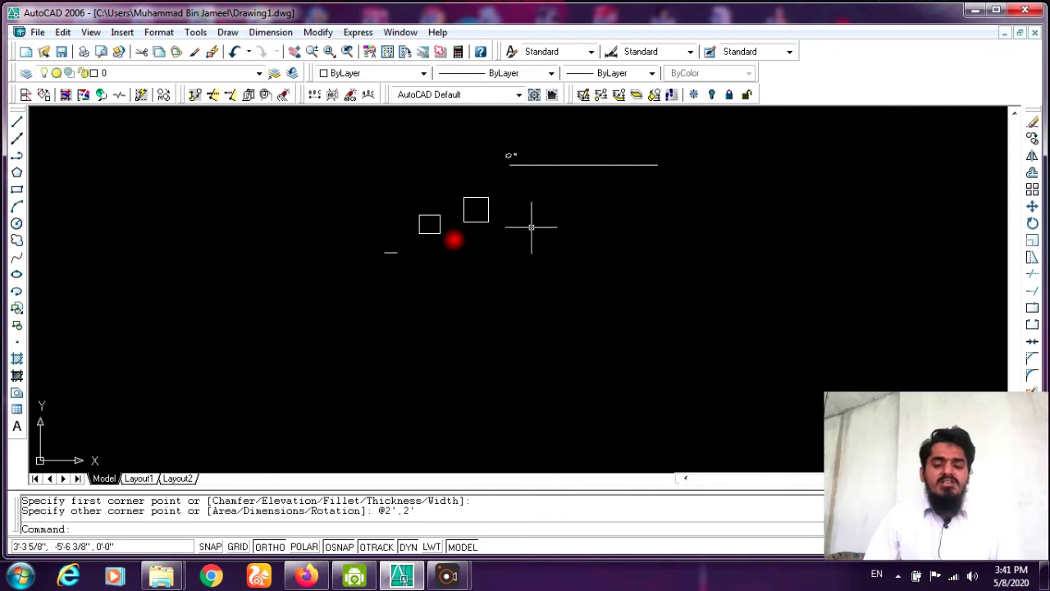
scroll(532, 225, "up", 4)
scroll(434, 115, "down", 2)
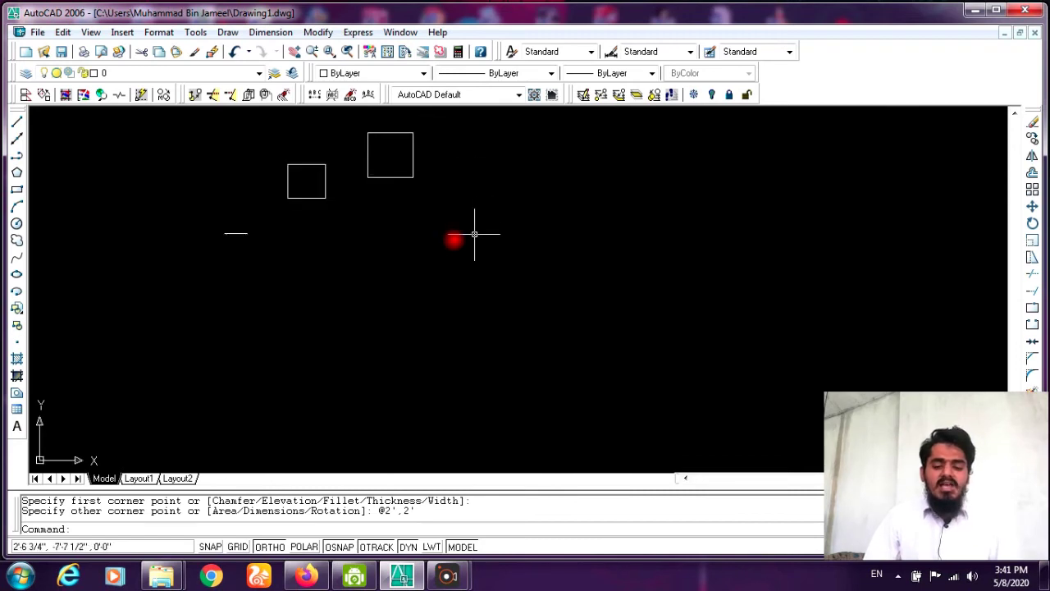
Draw a 4' wide by 2' tall rectangle below and right of the two squares
type("rec")
key("Return")
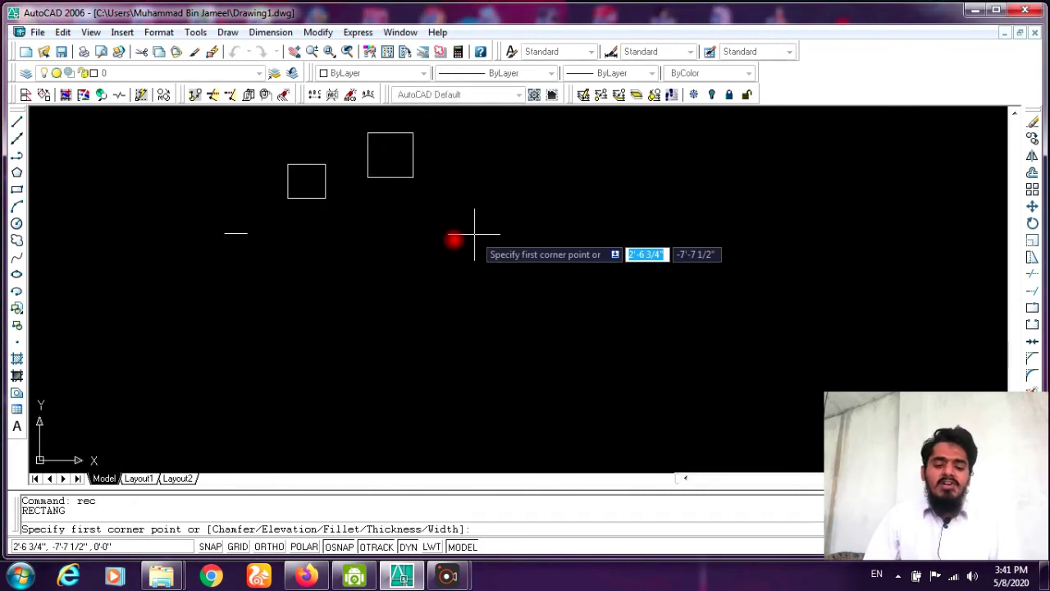
left_click(410, 240)
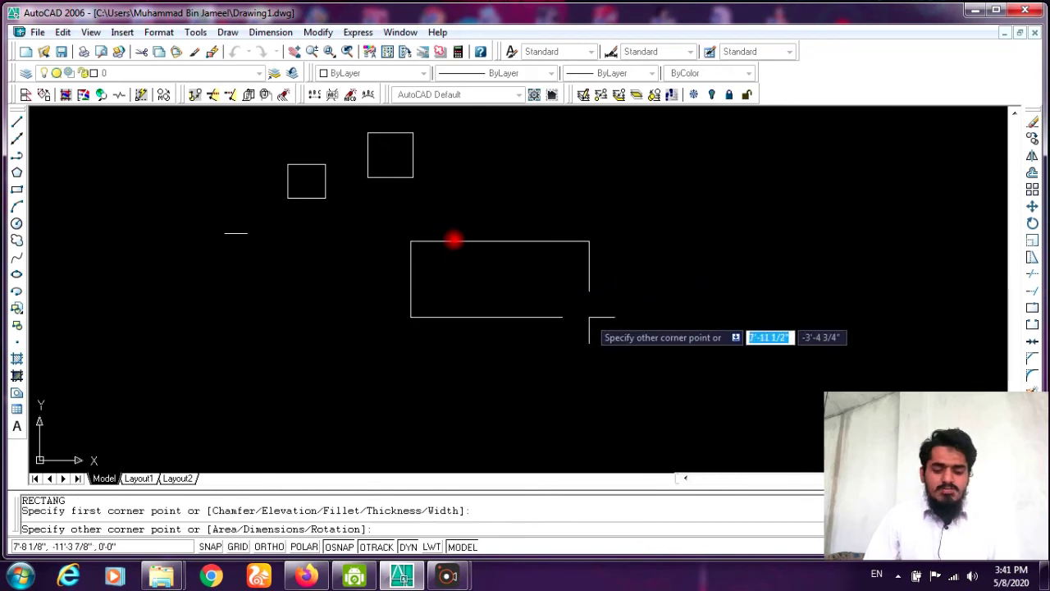
type("4")
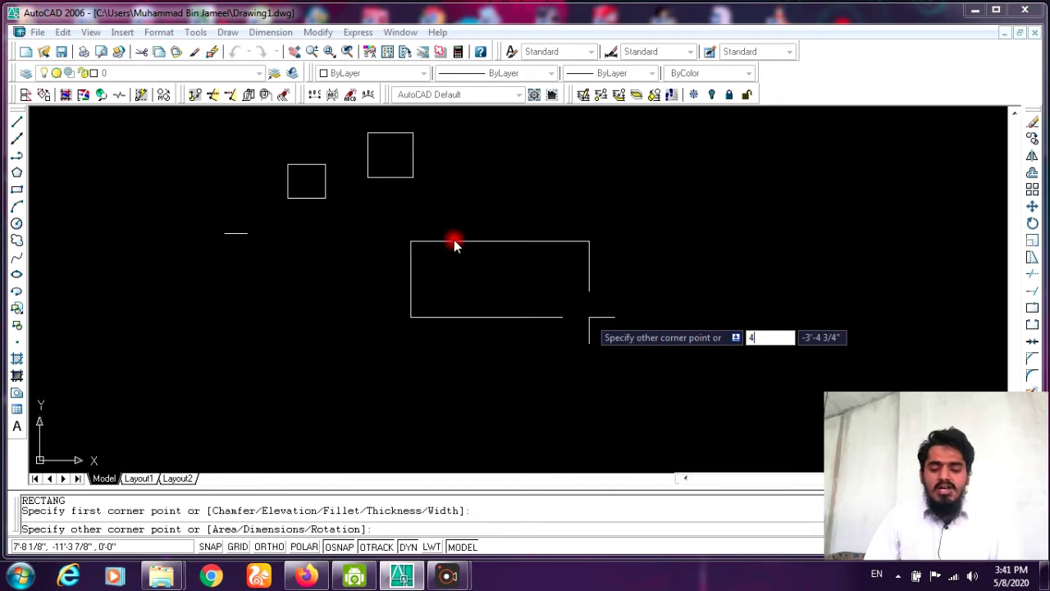
type("'")
key("Tab")
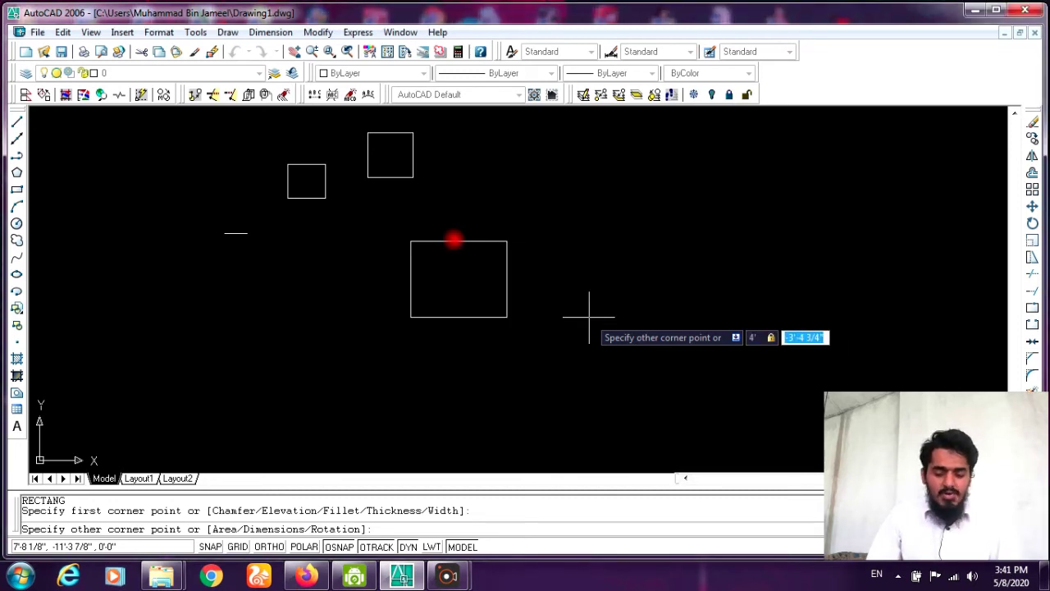
type("2'")
key("Return")
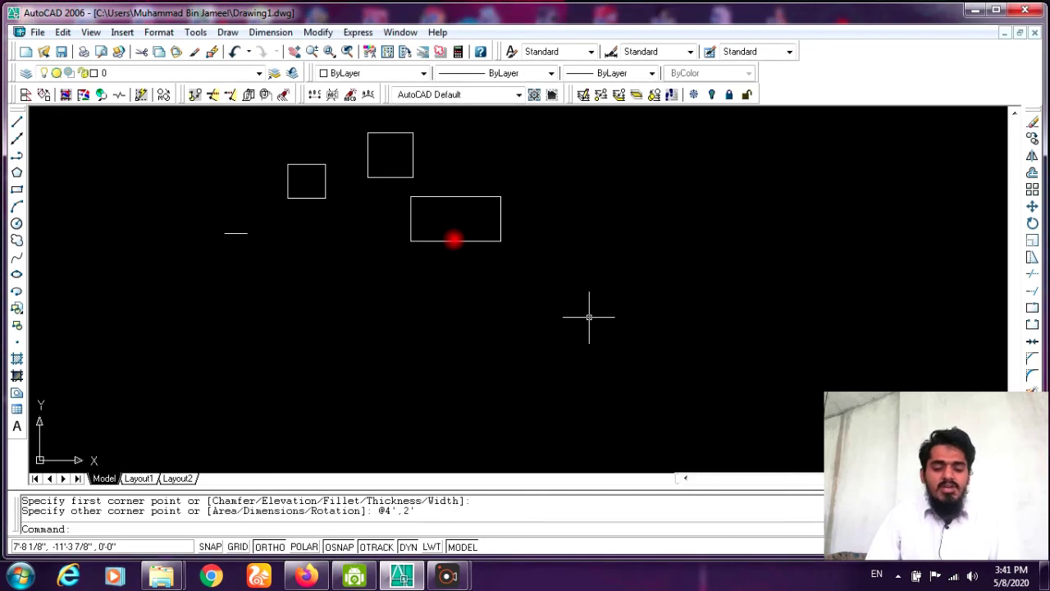
scroll(448, 221, "up", 3)
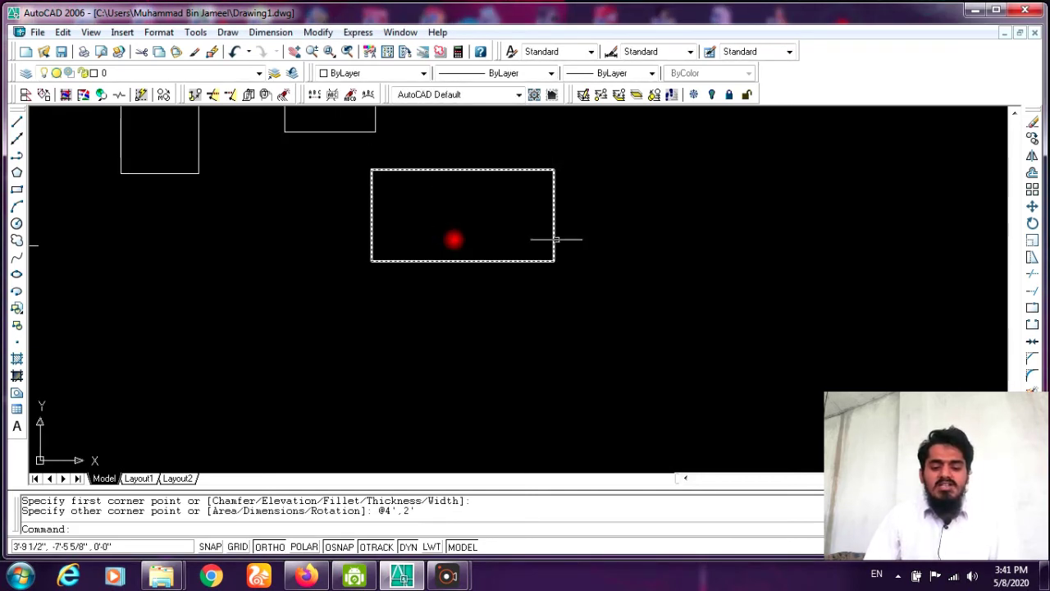
scroll(633, 181, "down", 2)
scroll(633, 181, "down", 4)
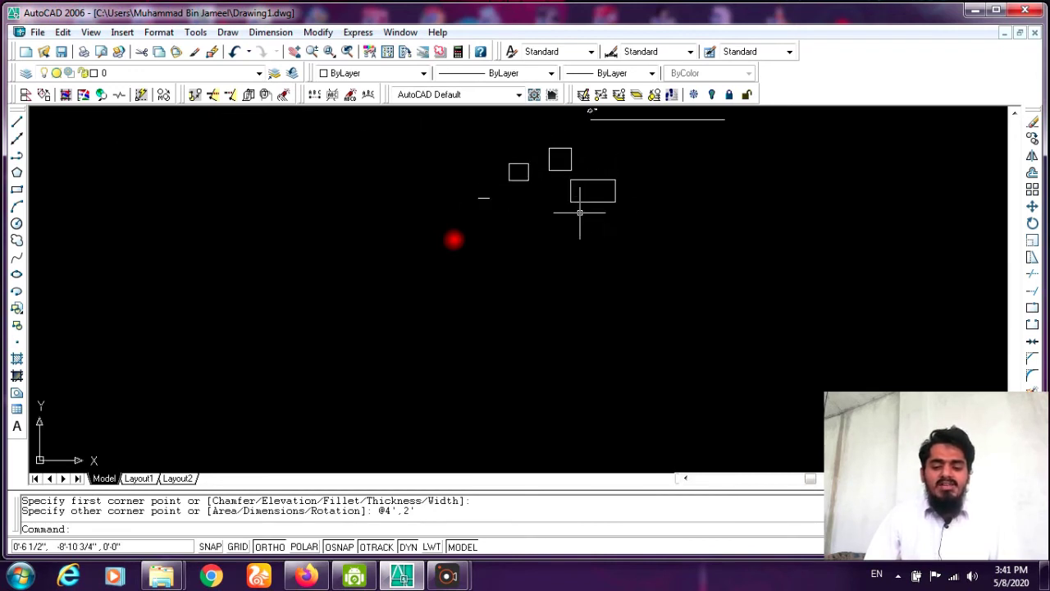
scroll(574, 215, "up", 2)
scroll(572, 218, "up", 3)
Draw a circle at the left with a radius of about 1'-7 3/8" picked by eye
type("c")
key("Return")
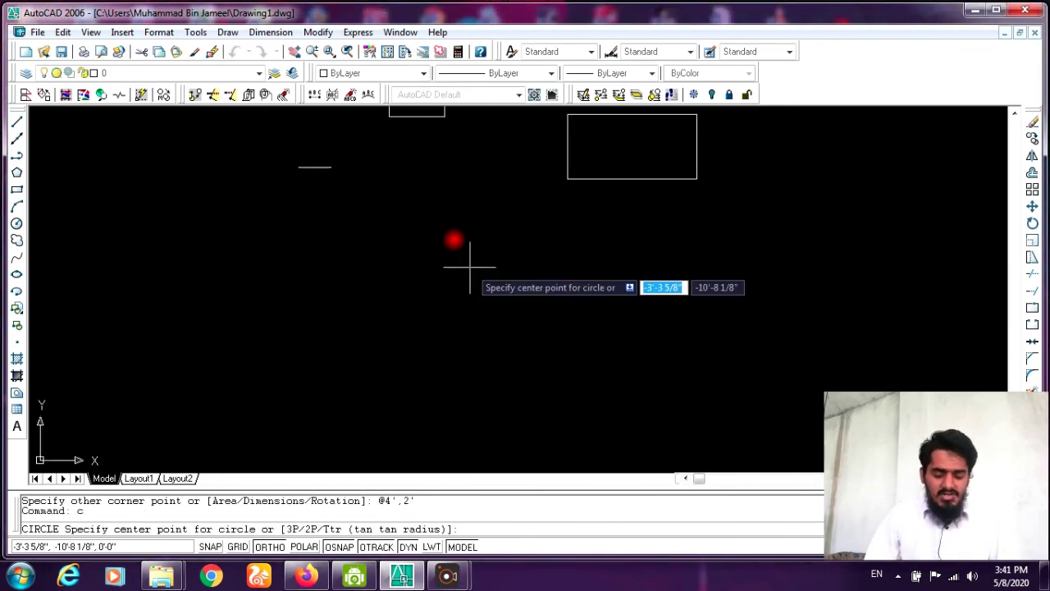
key("Escape")
type("c")
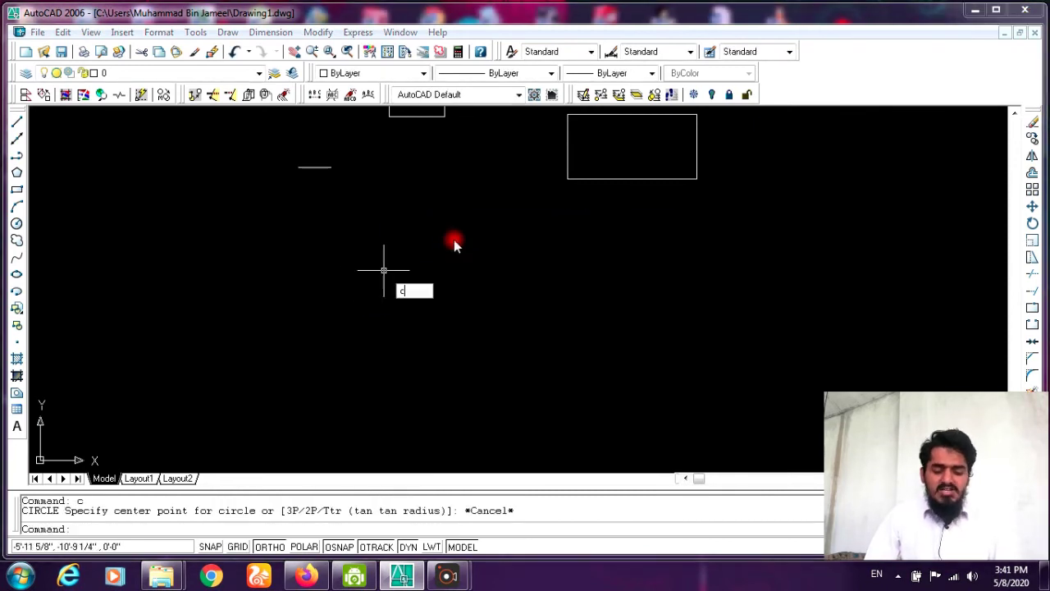
key("Return")
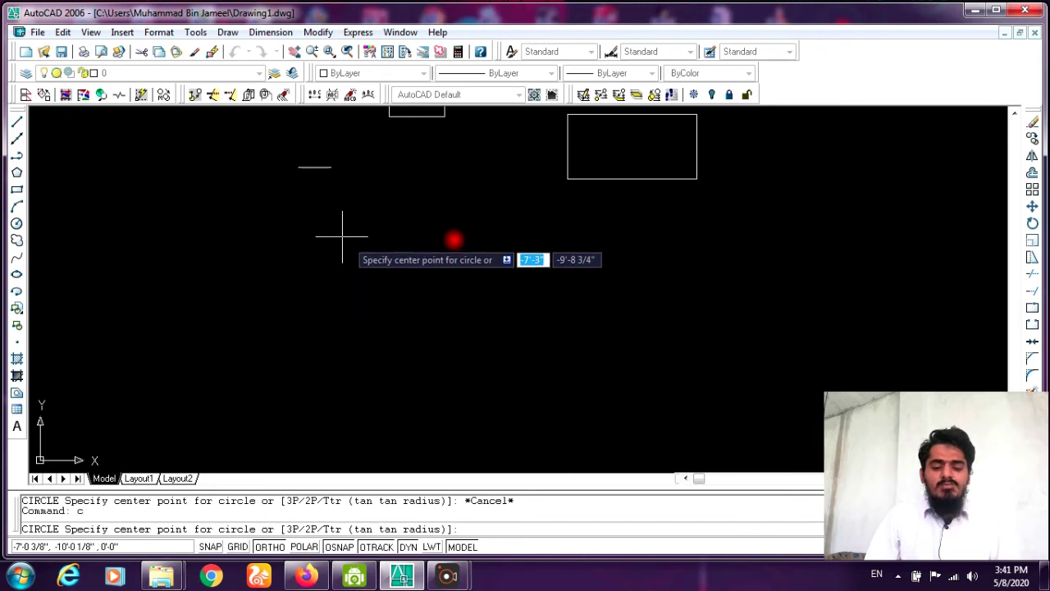
left_click(261, 248)
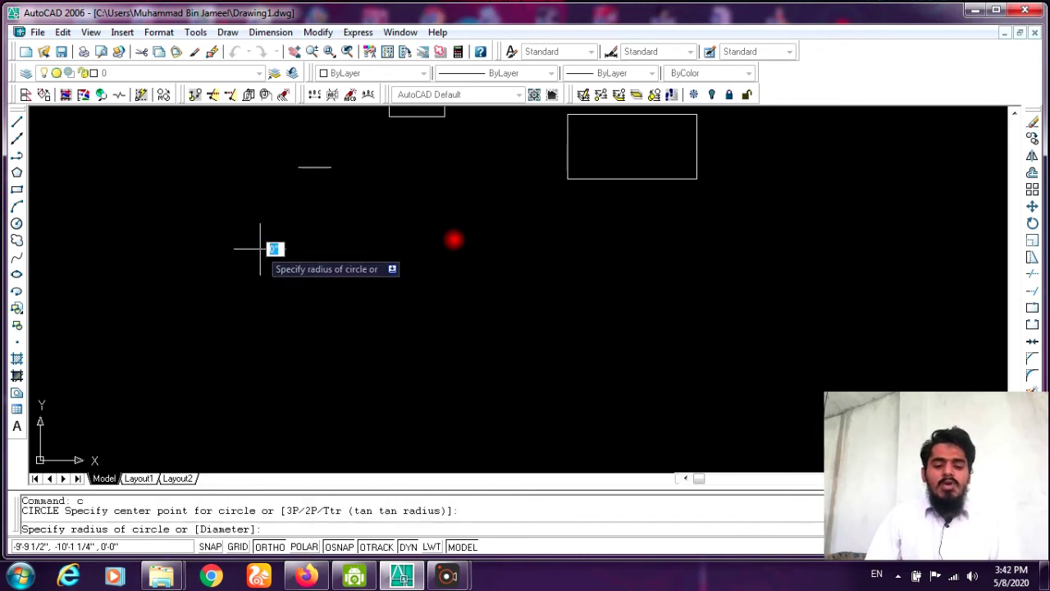
left_click(312, 249)
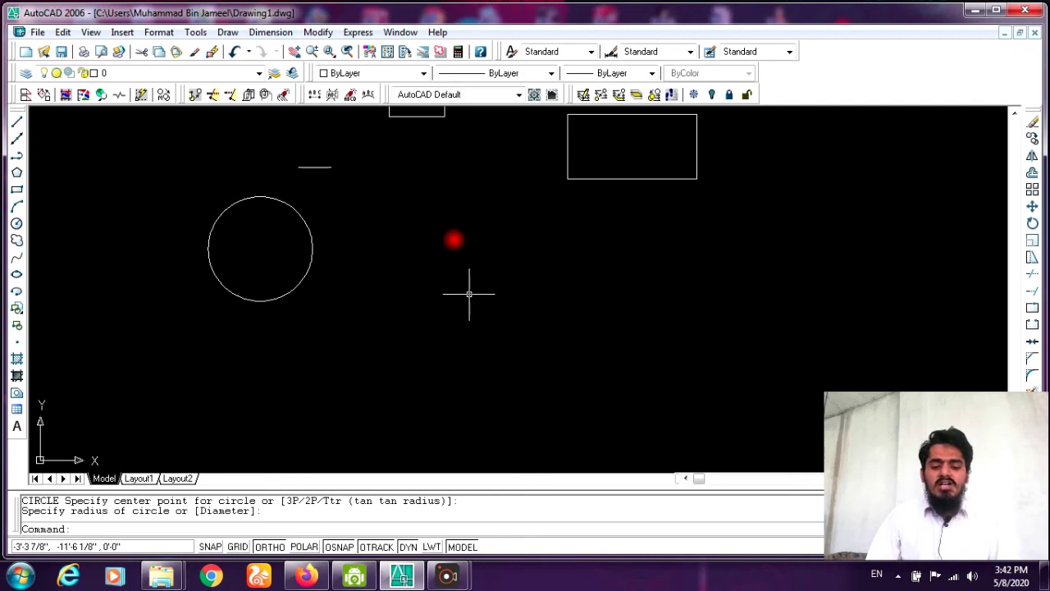
type("c")
key("Return")
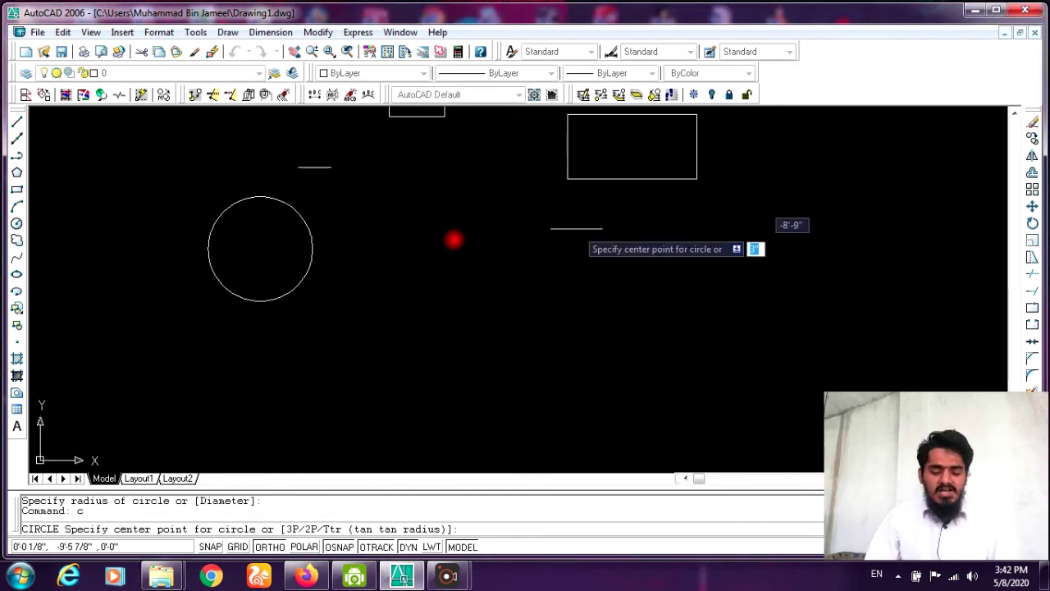
Place a second circle right of the first with a typed 1' radius
left_click(474, 291)
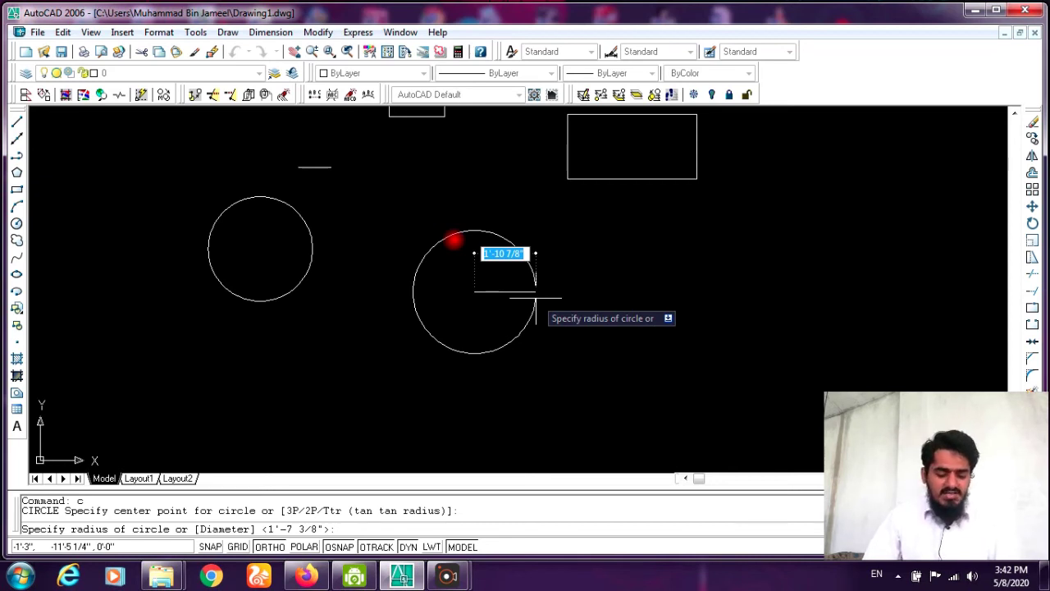
type("1'")
key("Return")
scroll(478, 296, "up", 2)
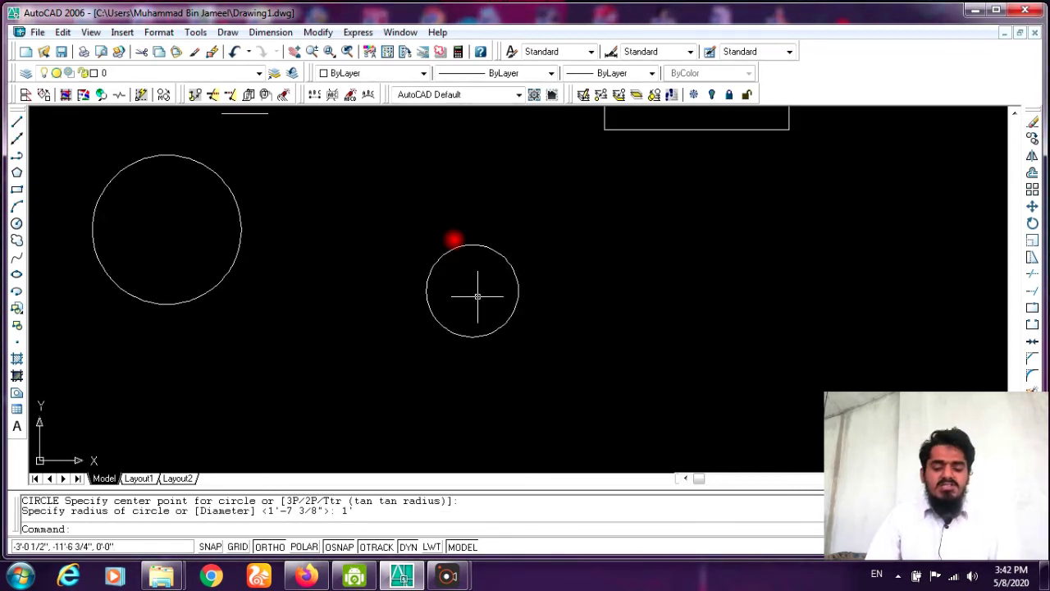
scroll(477, 295, "up", 2)
scroll(460, 289, "down", 2)
scroll(487, 279, "down", 1)
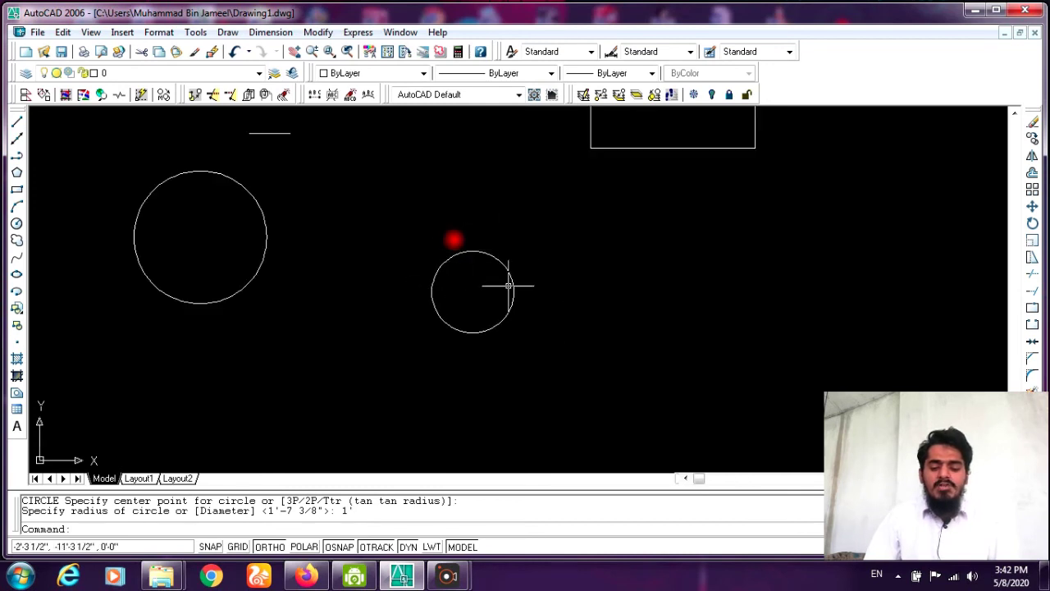
Draw a third circle right of the 1'-radius one using the Diameter option, 2'
type("c")
key("Return")
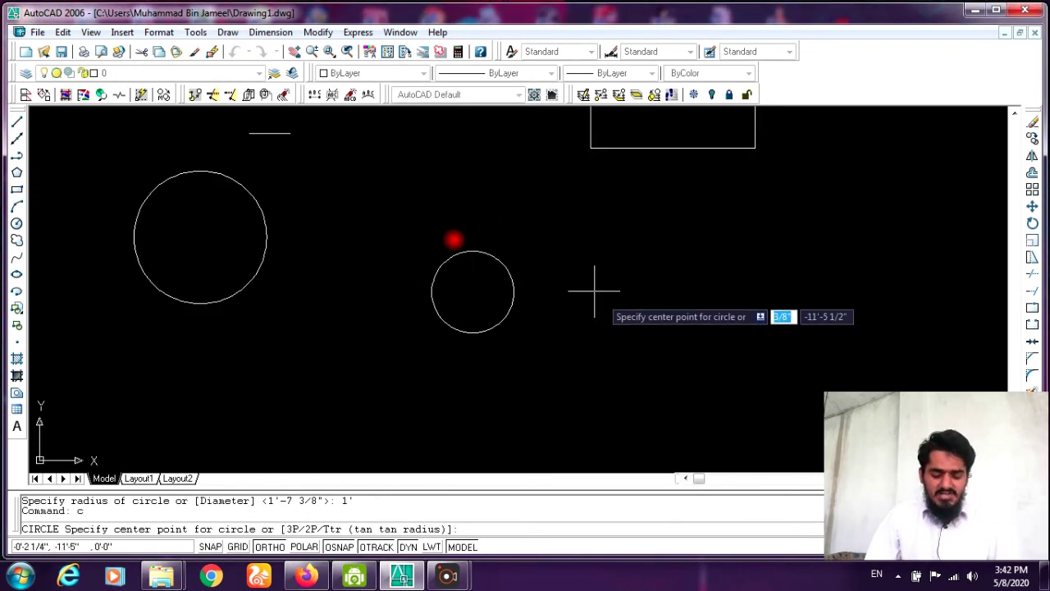
left_click(614, 289)
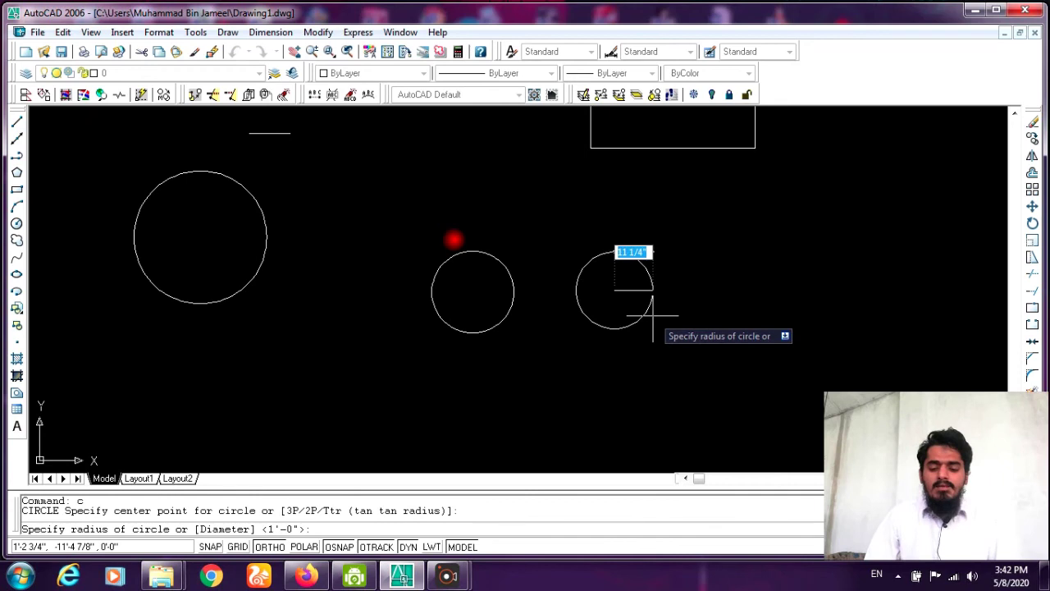
type("d")
key("Return")
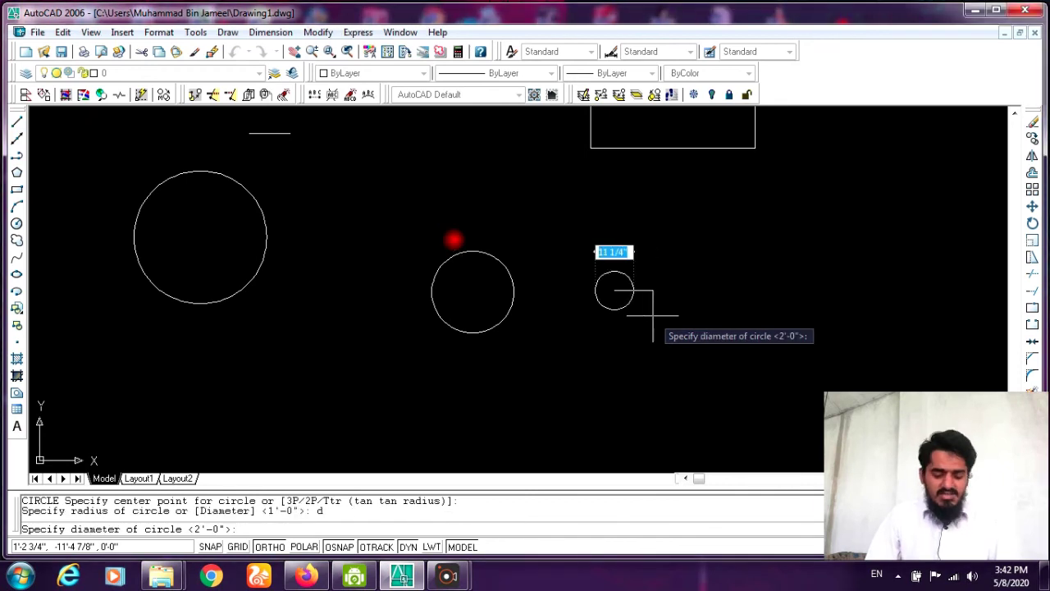
type("2")
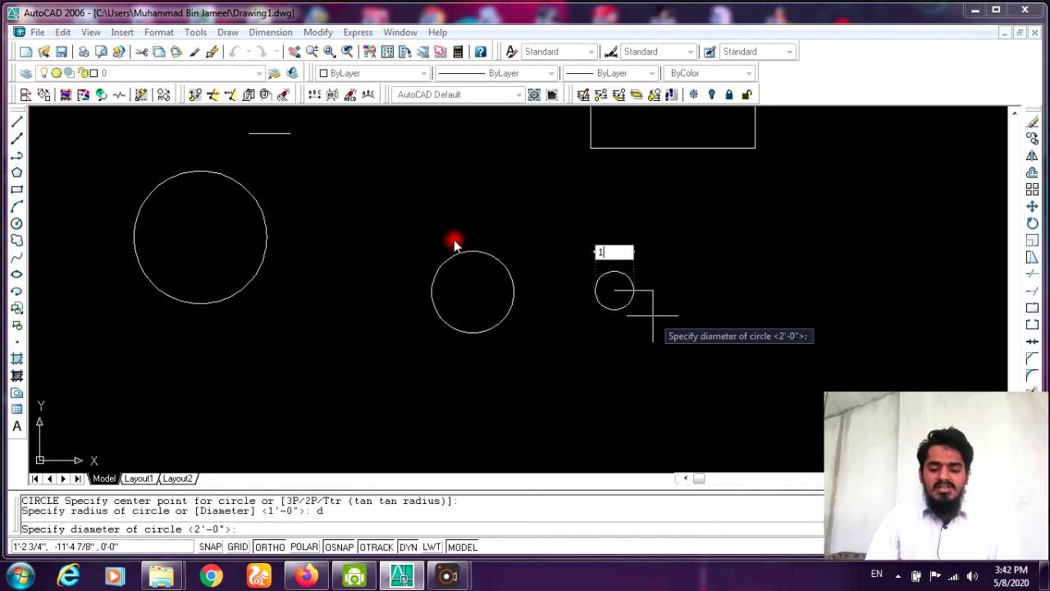
key("Return")
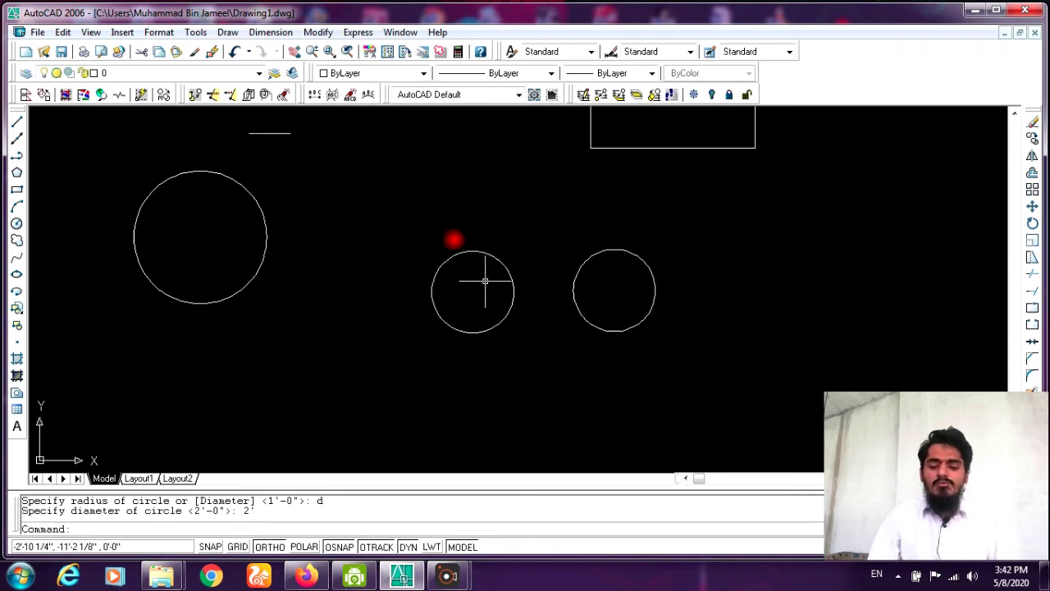
Zoom out until the polygon, trapezoid, lines, three rectangles and three circles all fit on screen
scroll(485, 281, "down", 3)
scroll(485, 284, "down", 2)
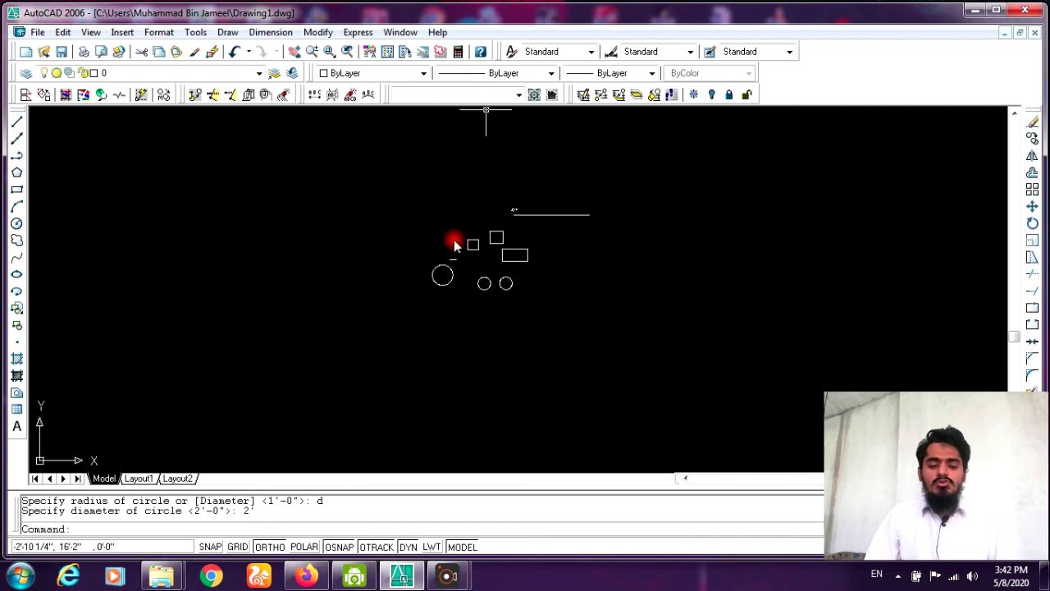